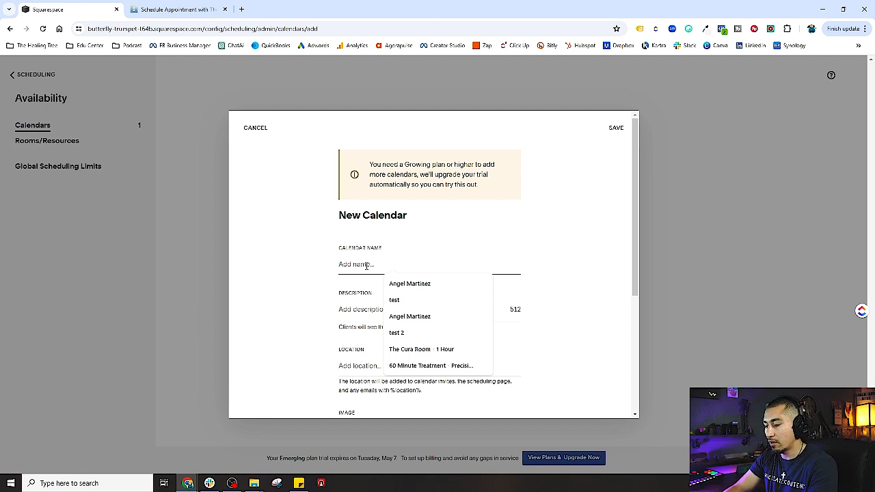
Enter "1:1 Service Offering -" as the name of the new calendar
text(1:)
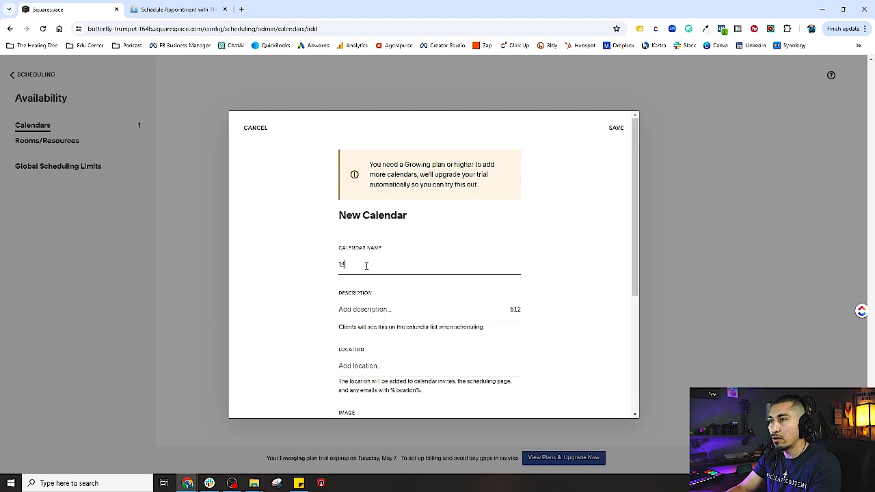
key(BackSpace)
text(:1)
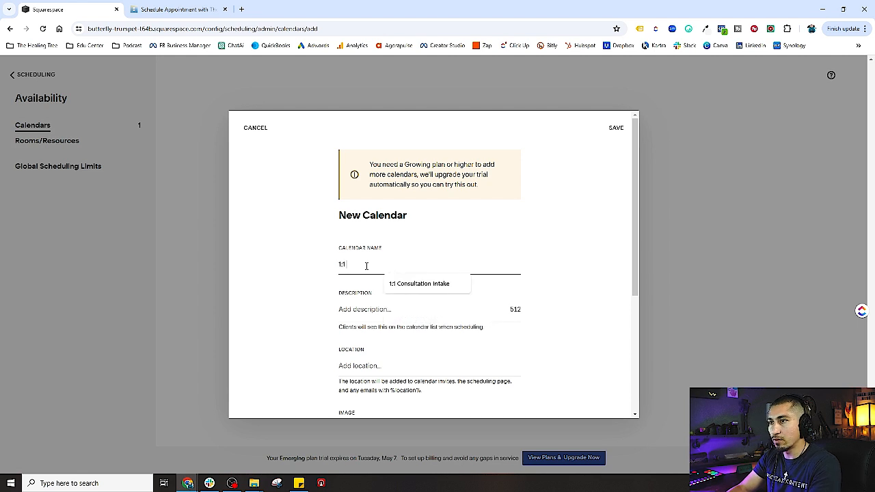
text( Service)
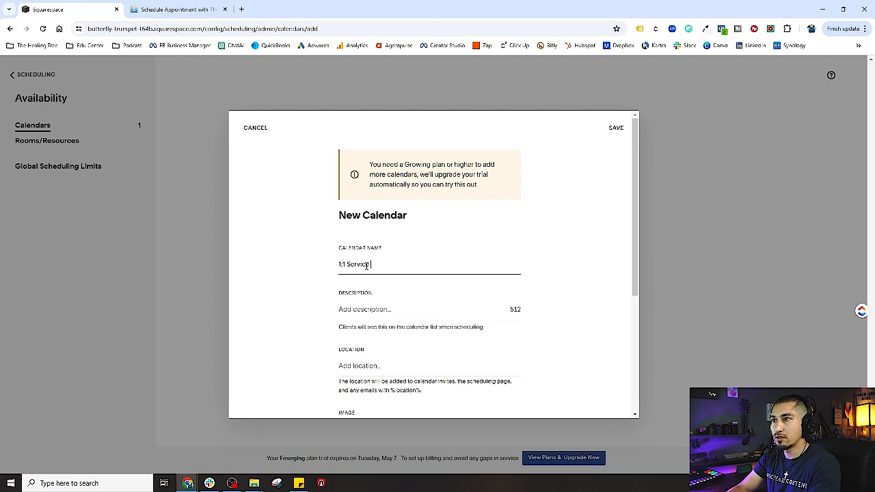
text( Offering)
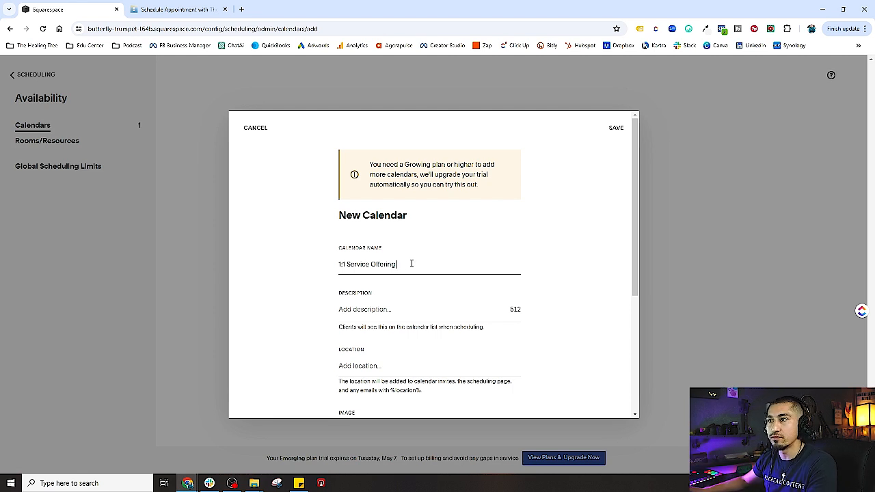
text( - The H)
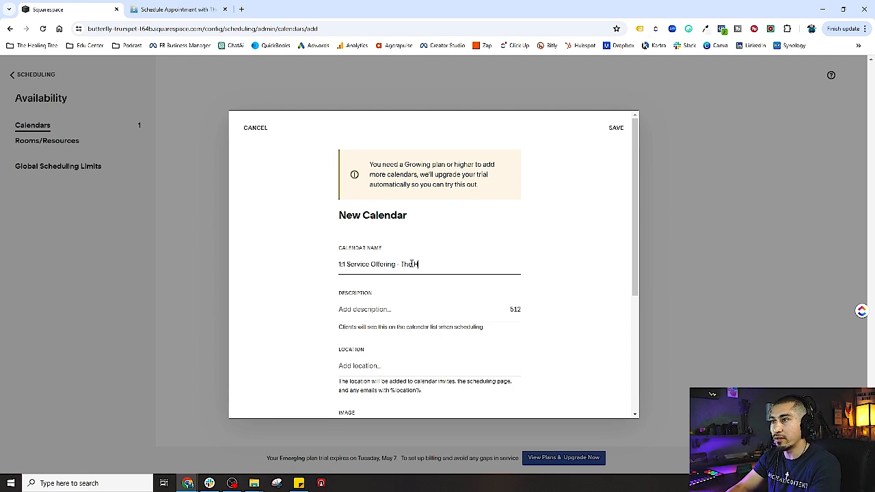
text(ealing Tree Collec)
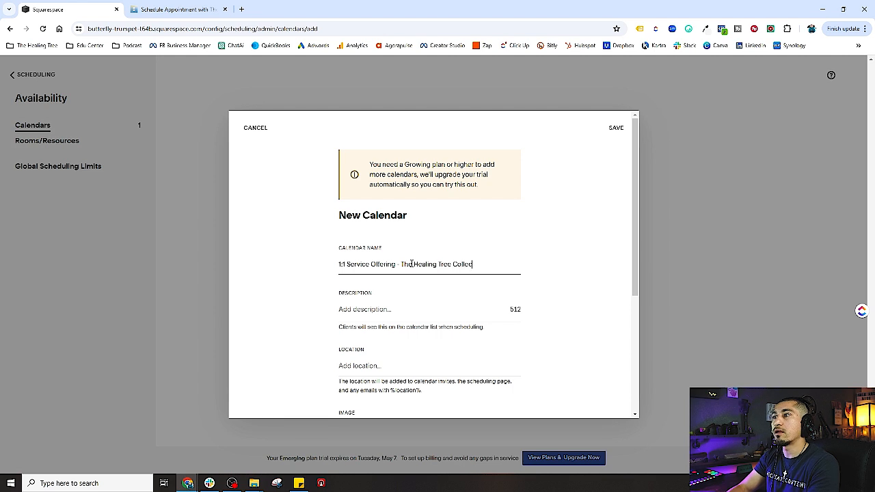
text(tive services)
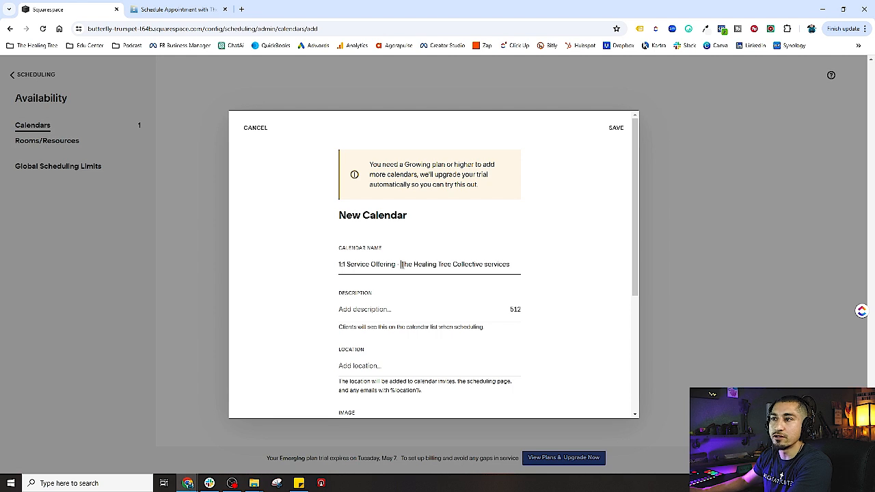
drag(401, 264, 526, 267)
key(BackSpace)
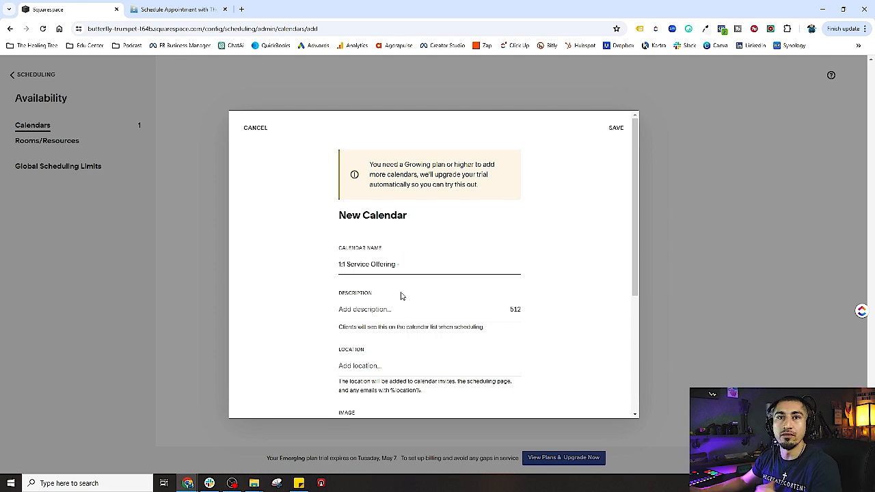
Start the calendar description with "This would be my very thorough description of what this calendar is offering"
click(372, 307)
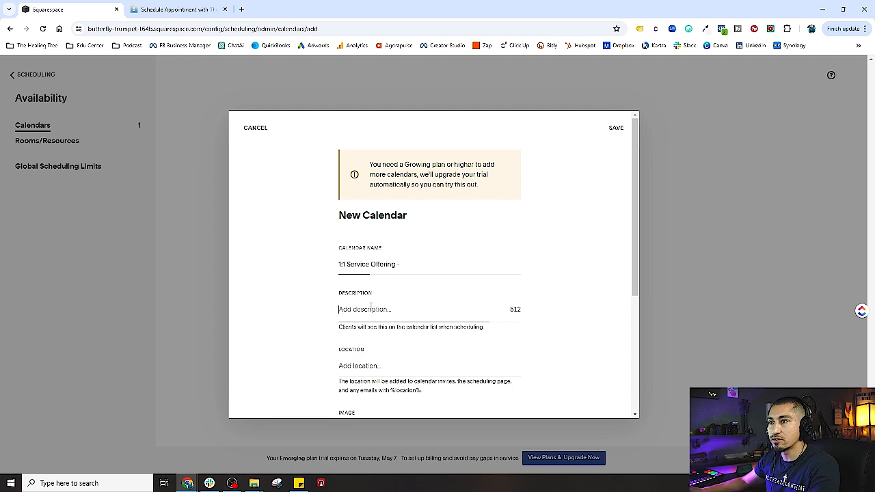
text(This woul)
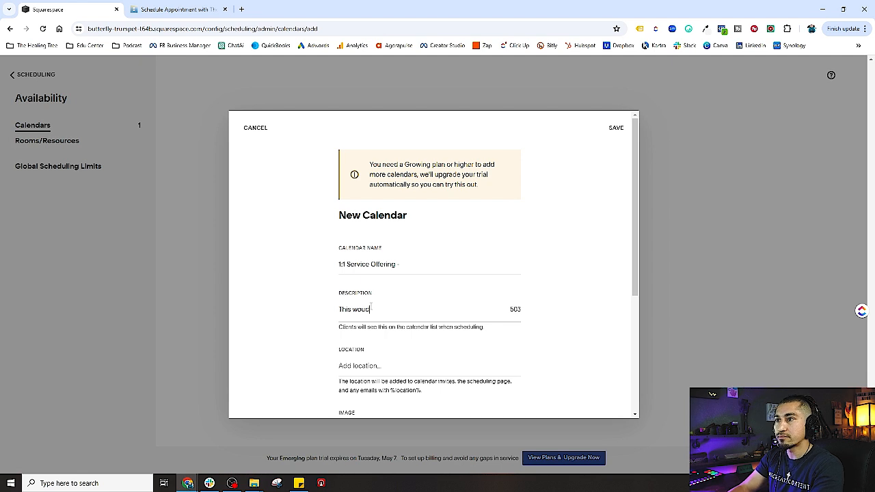
text(d be my very thor)
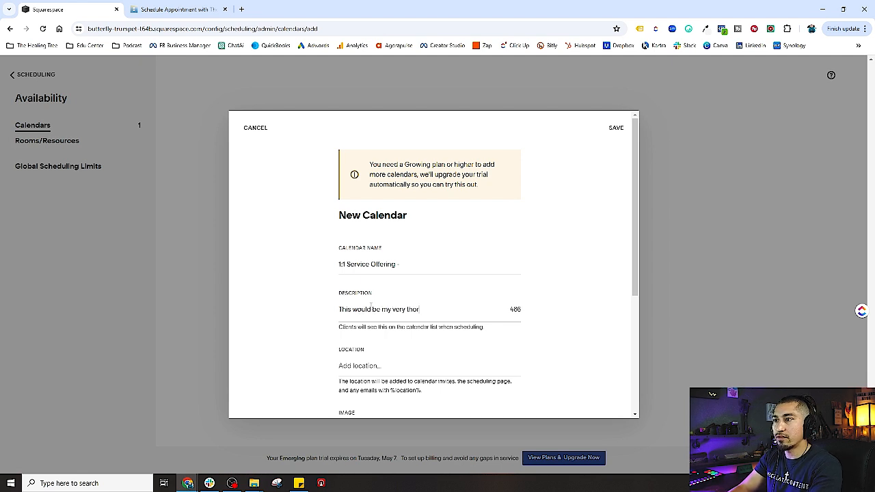
text(ough descrip)
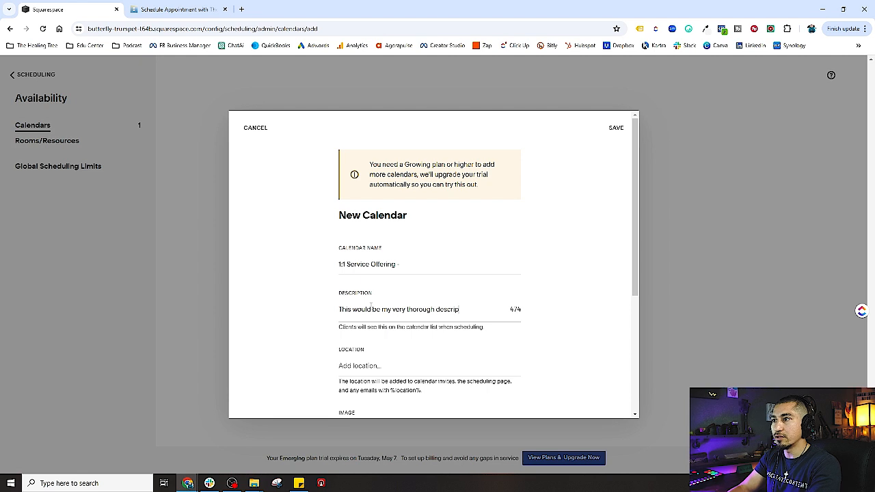
text(tion of what th)
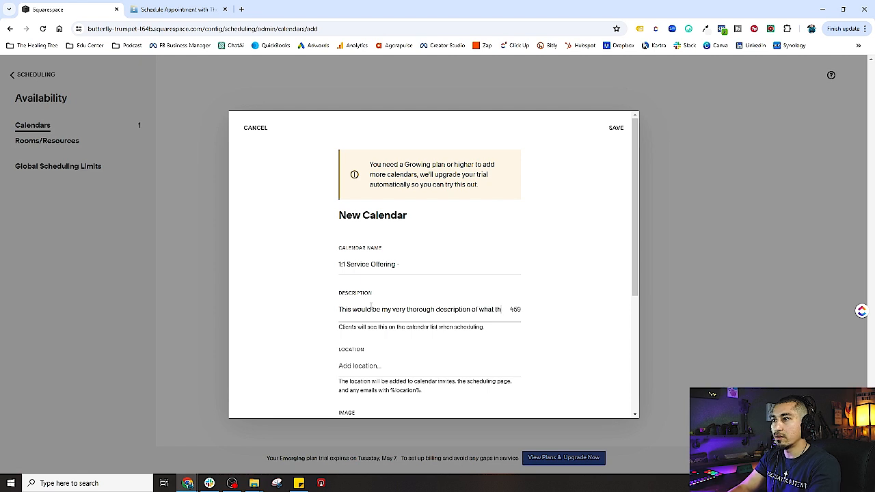
text(is )
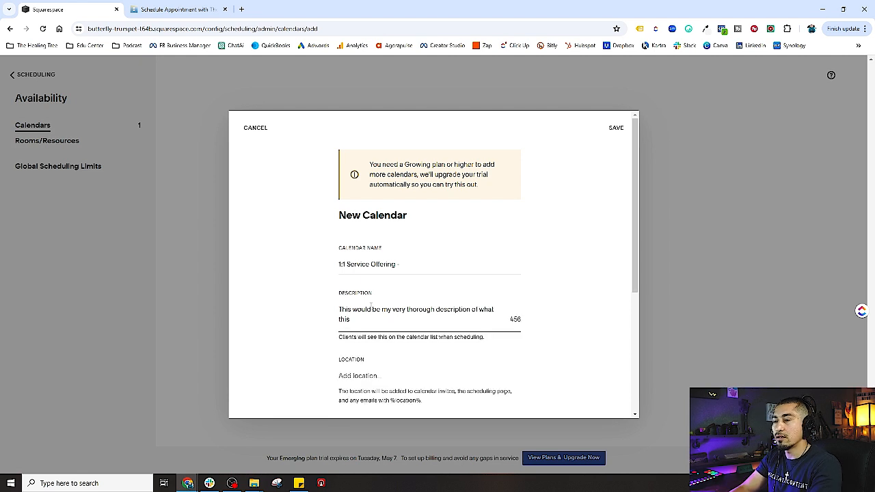
text(calend)
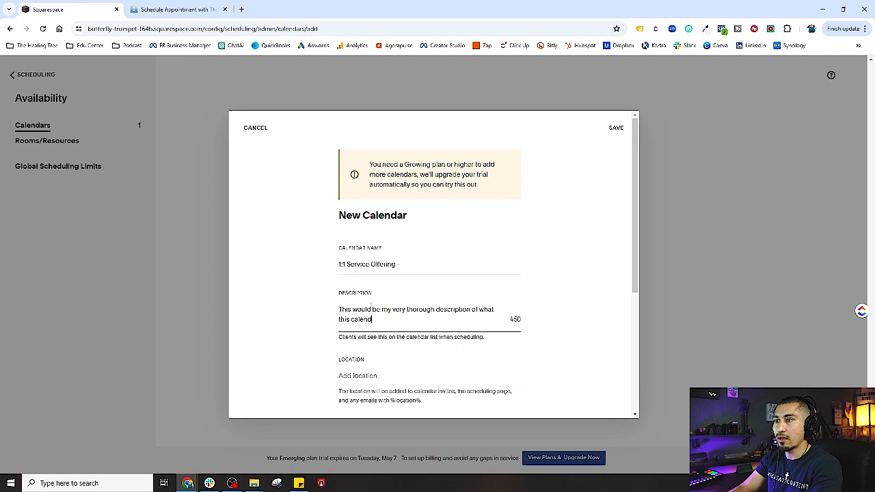
text(ar is offering)
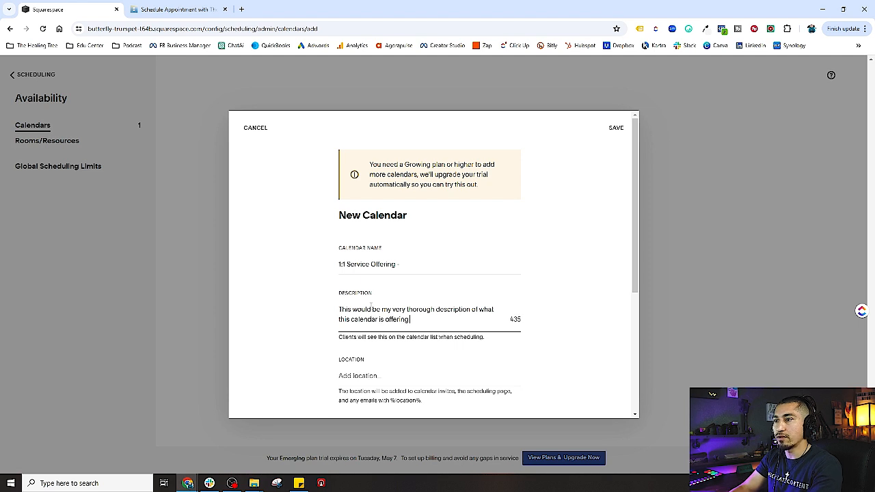
Continue the description with ". Make sure to be descriptive so that clients know what theyre booking for."
text(. Make sure to)
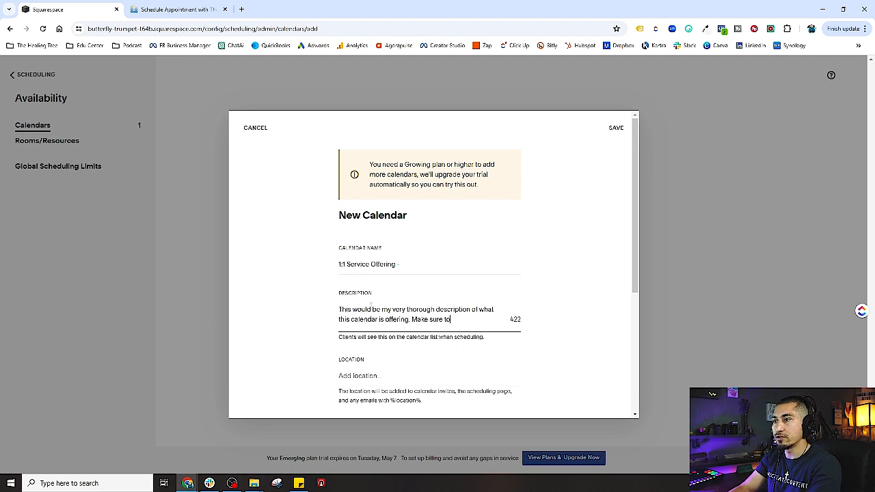
text( be descript)
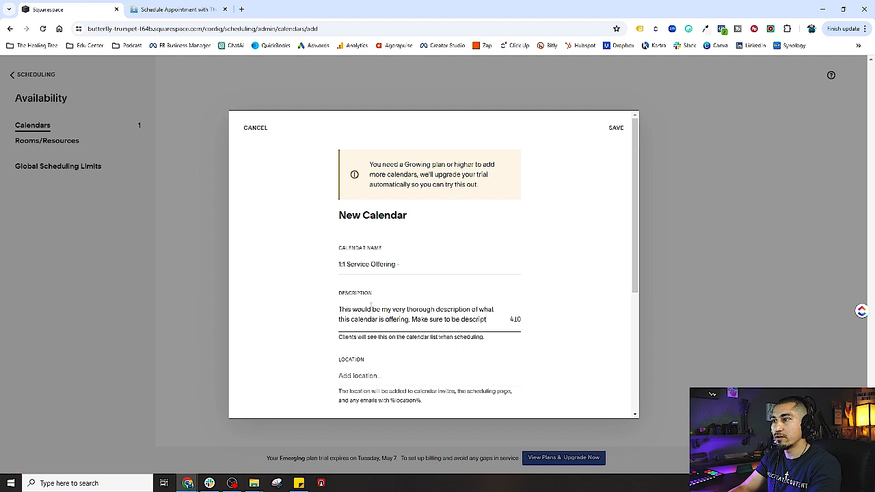
text(ive so)
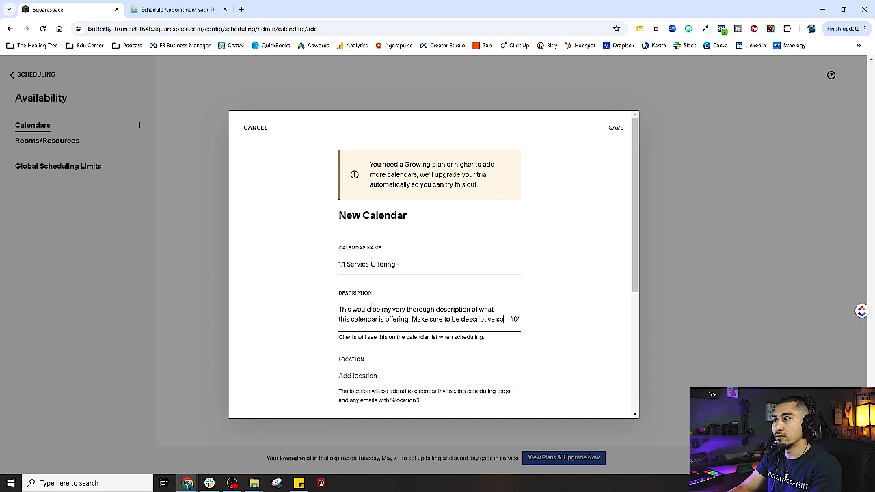
text( tatah)
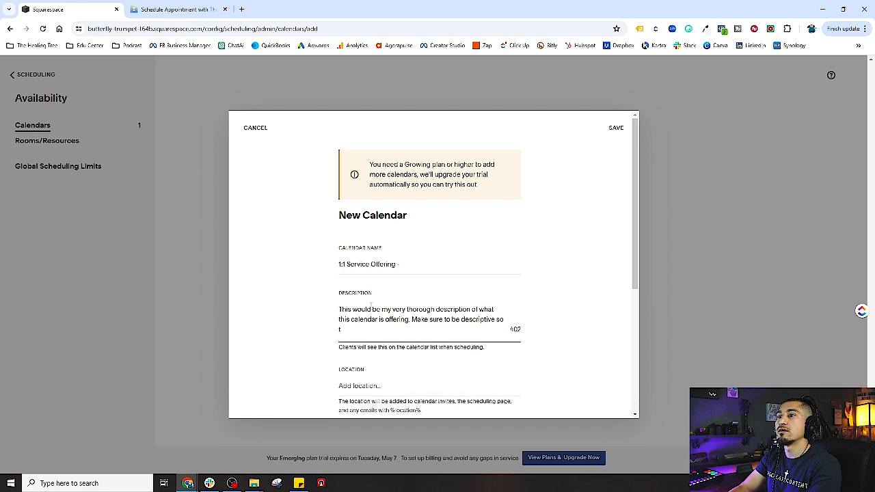
text(hta)
key(BackSpace)
key(BackSpace)
key(BackSpace)
text(at)
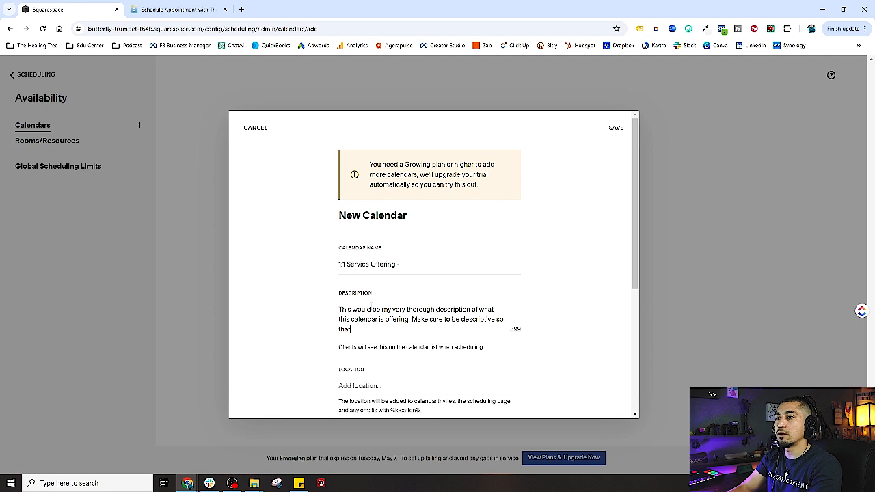
text( clients know what)
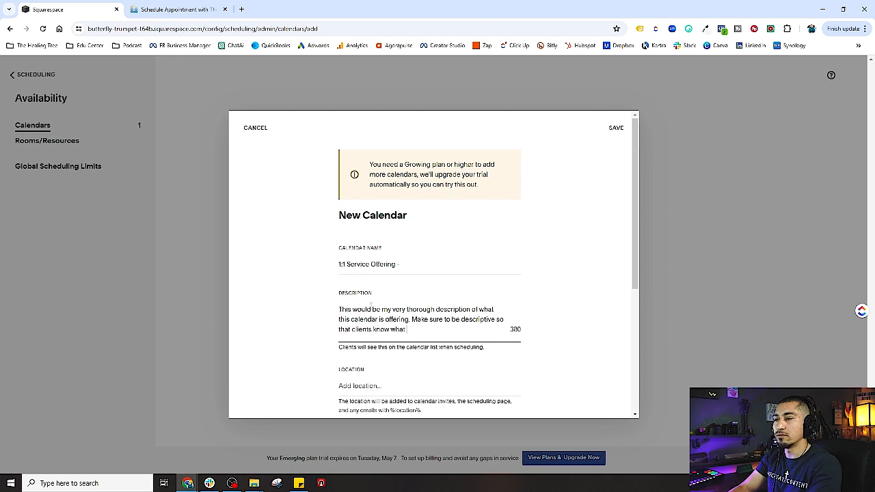
text( theyre booking)
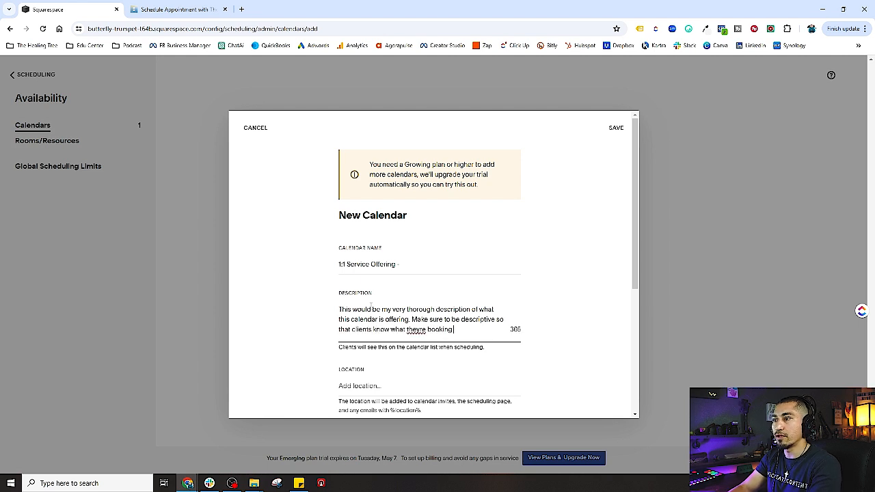
text( for)
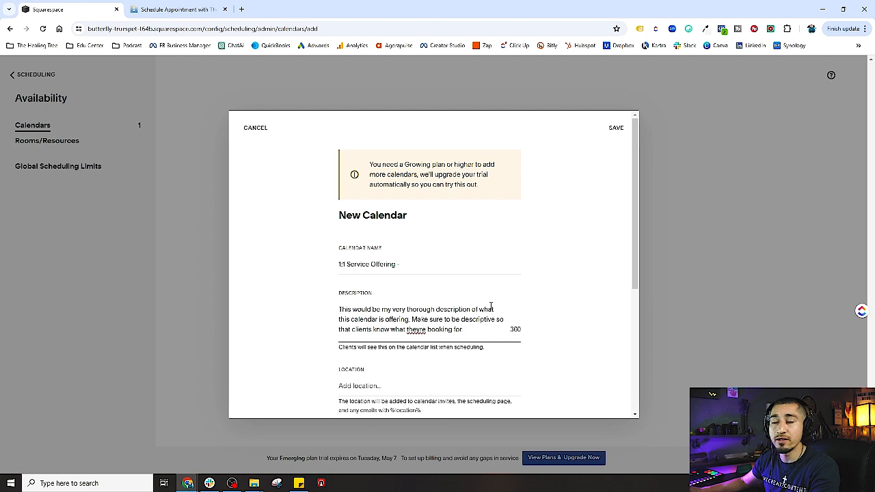
Set the calendar's location to "The Healing Tree Collective"
scroll(457, 308, down, 2)
click(359, 297)
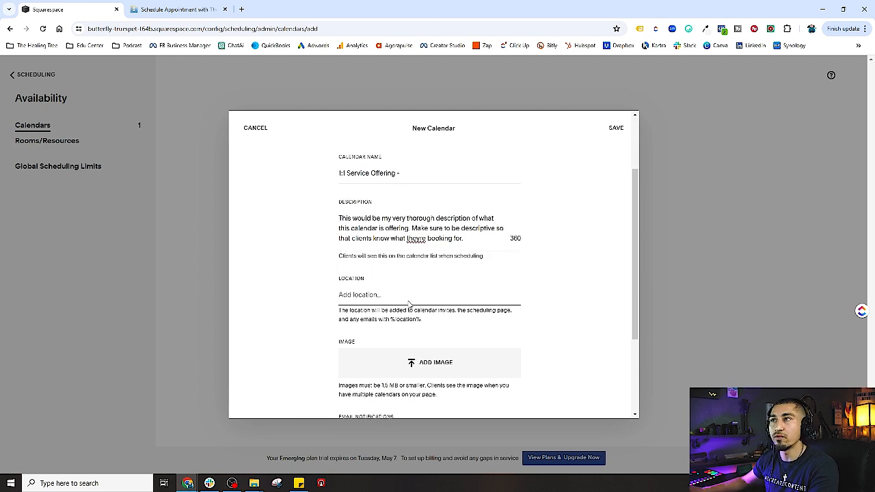
text(the)
key(BackSpace)
key(BackSpace)
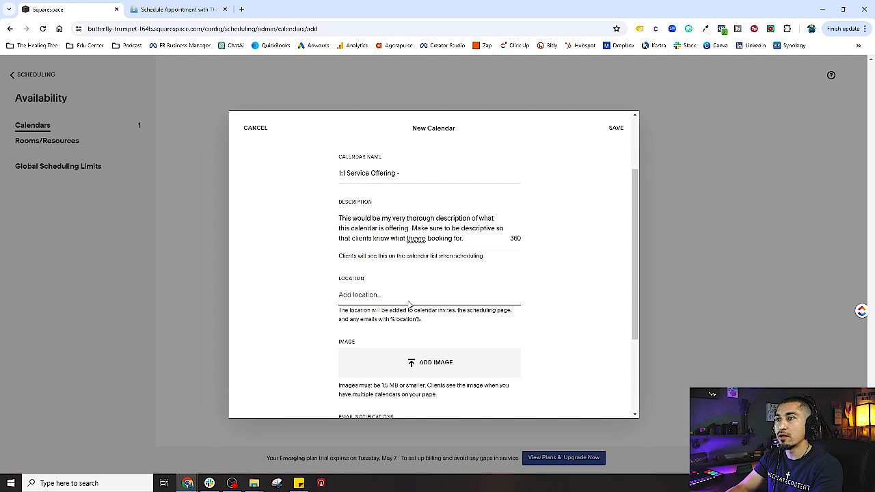
text(The Healing Tree Collective)
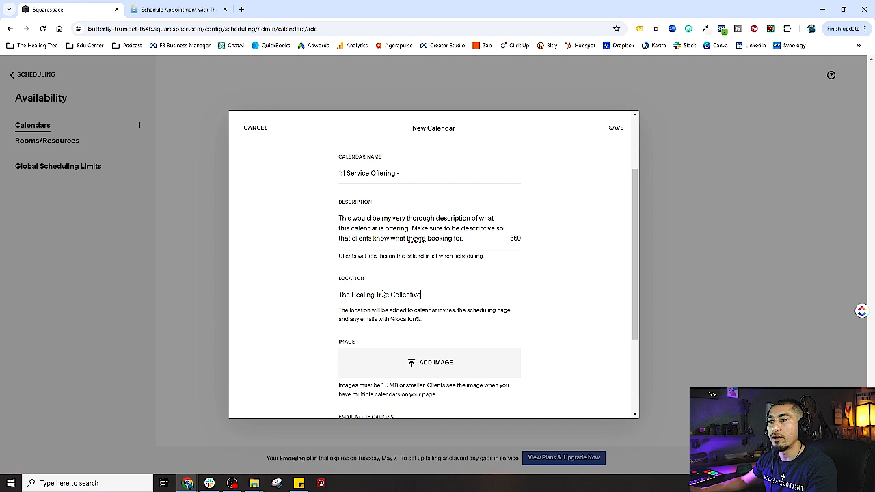
scroll(409, 268, down, 1)
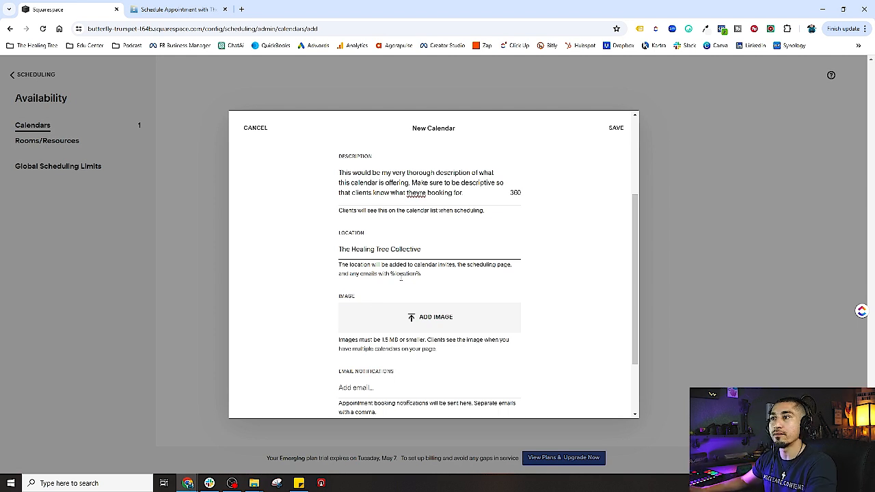
drag(434, 250, 322, 259)
click(332, 240)
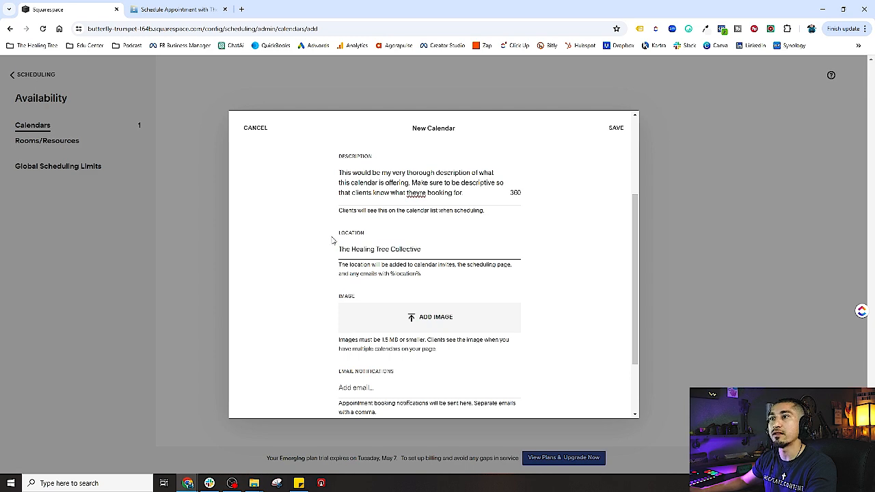
Try adding the Logo_Transparent file from the LOGO folder as the calendar's image, and remove the uploaded image
scroll(410, 247, down, 1)
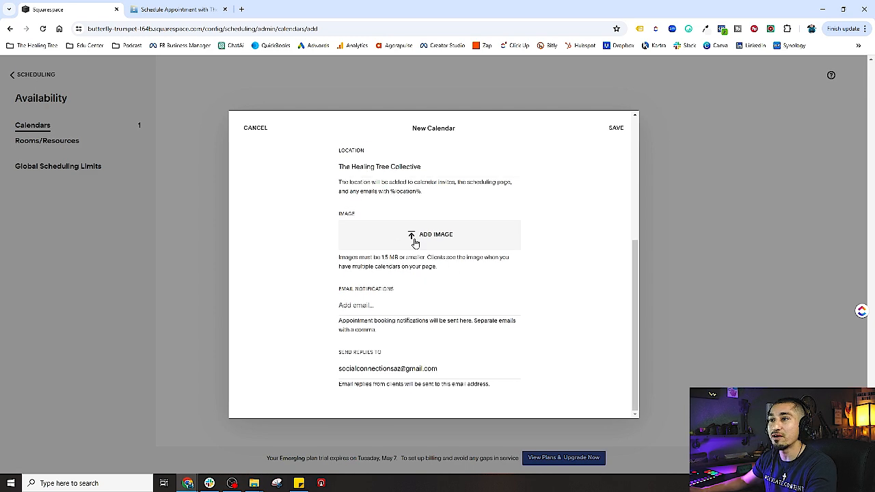
click(415, 236)
click(275, 140)
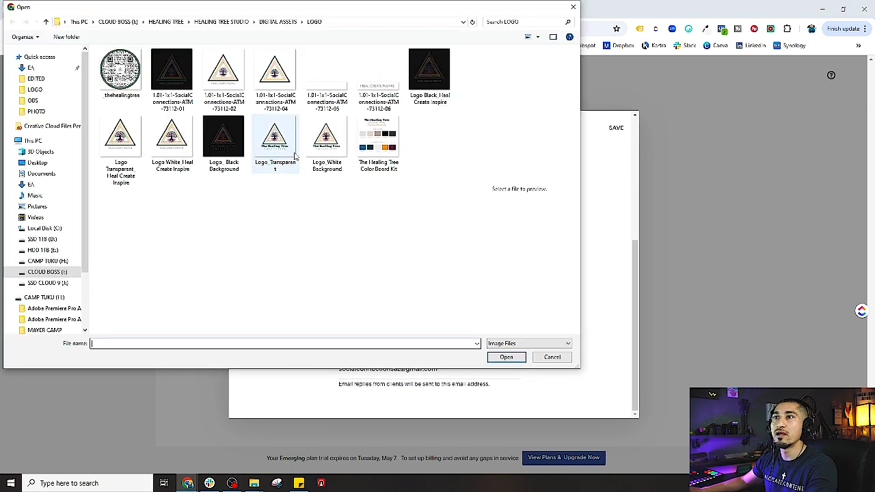
double_click(274, 137)
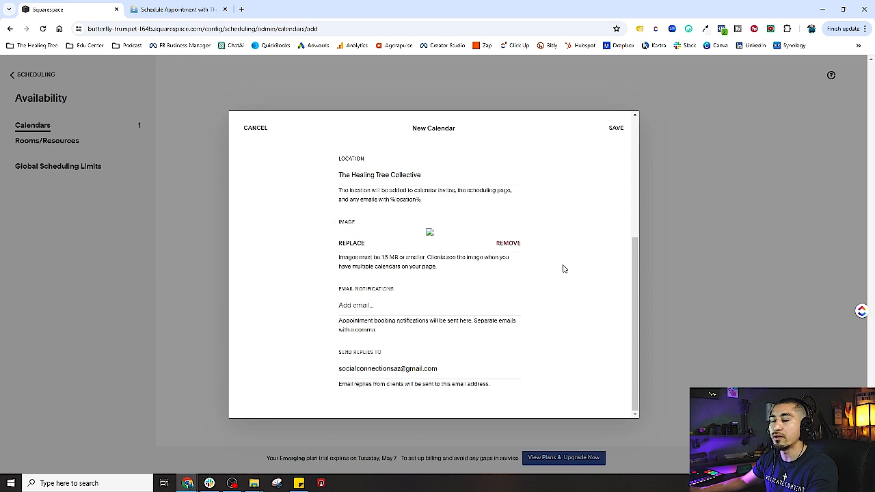
scroll(446, 331, up, 2)
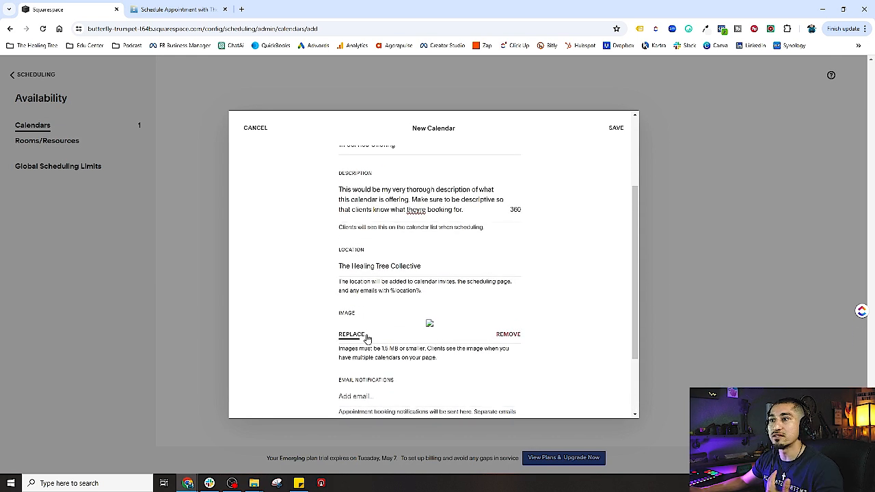
click(506, 335)
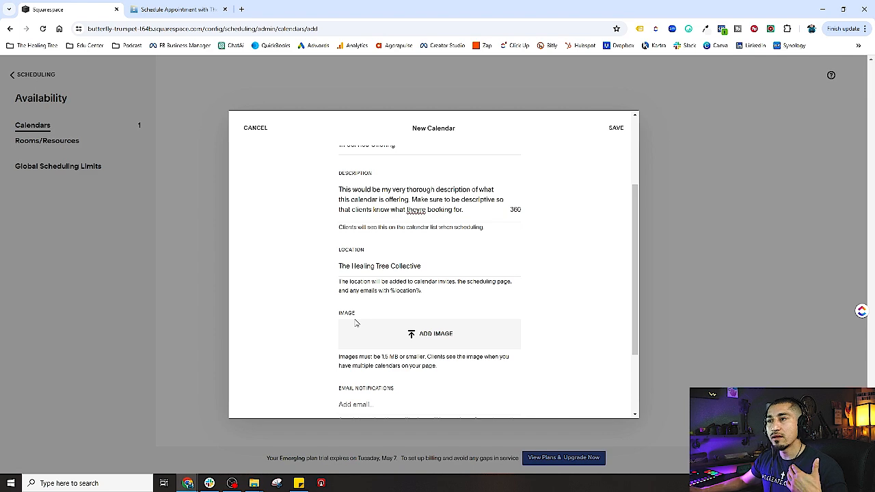
Try adding the photo DSC09134 from the TOUR PHOTOS folder under CONTENT > PHOTOS as the calendar's image
click(420, 333)
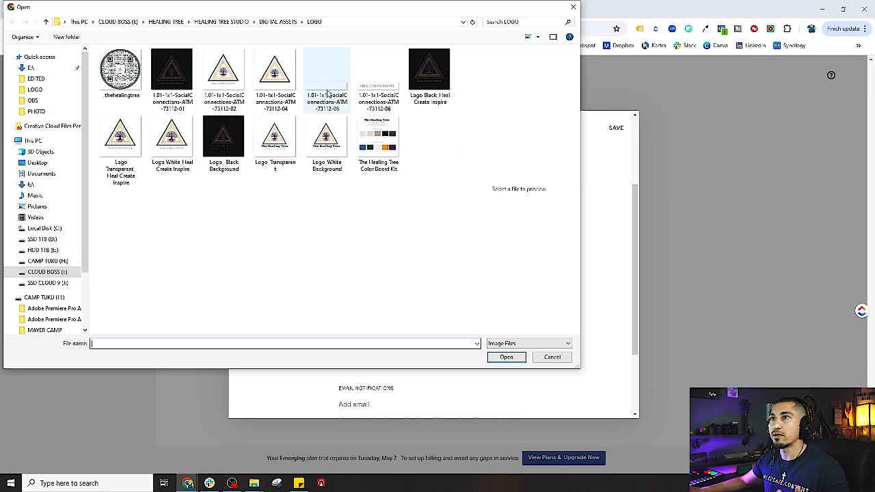
click(224, 23)
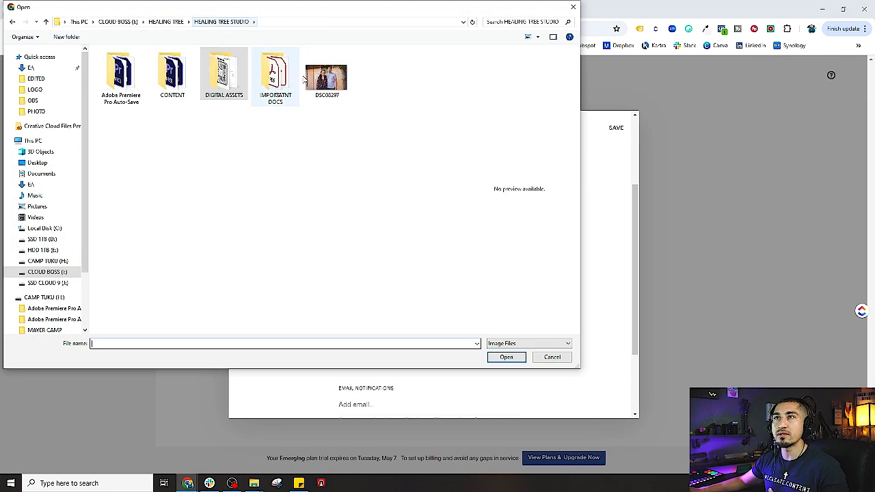
double_click(173, 75)
double_click(144, 120)
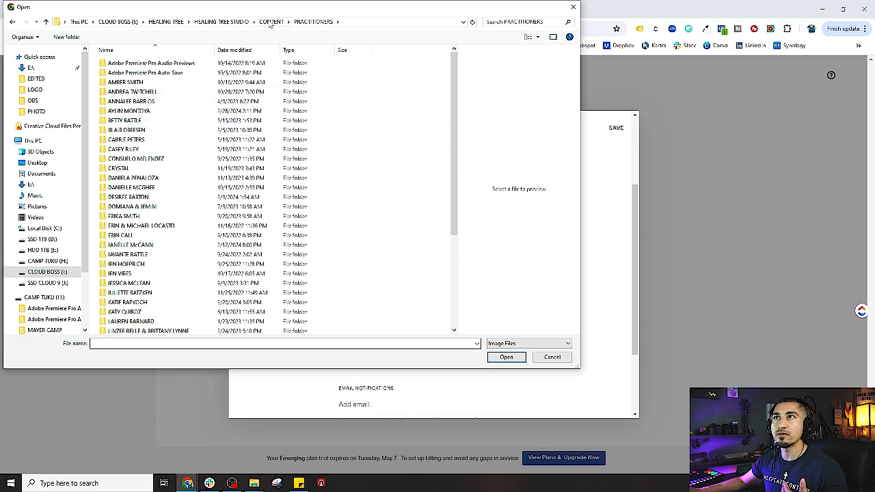
key(BackSpace)
double_click(135, 83)
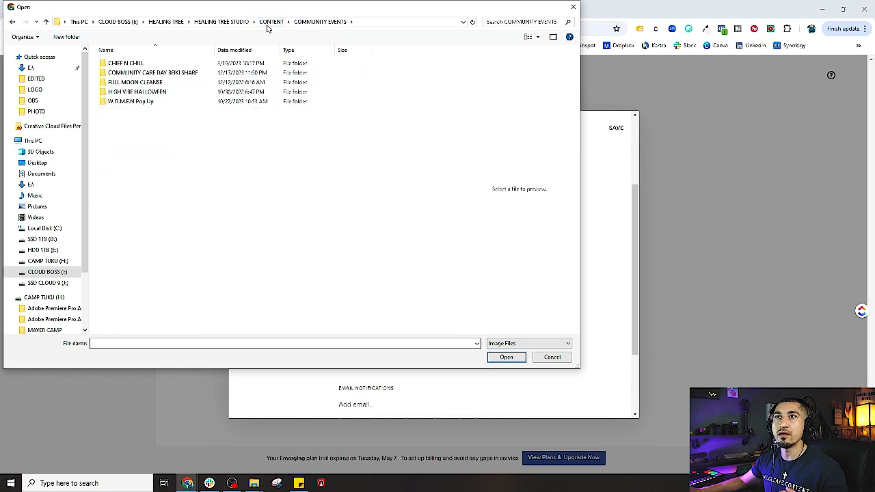
click(240, 22)
double_click(174, 76)
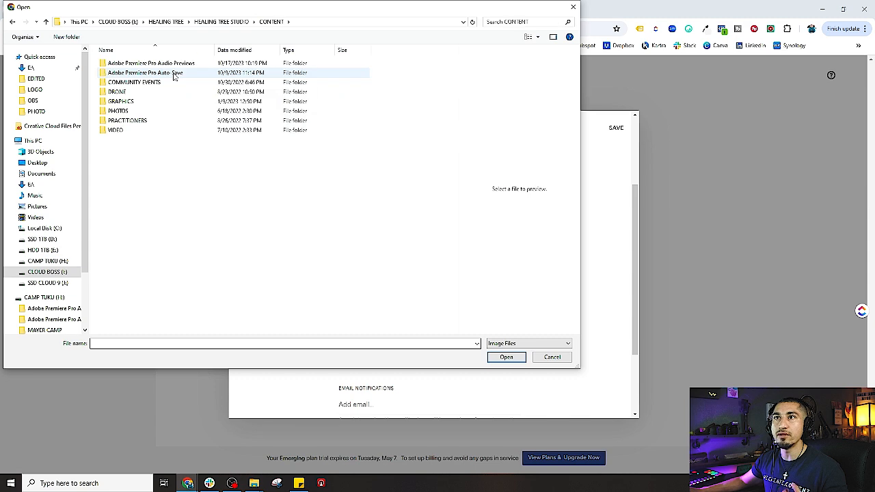
double_click(122, 111)
double_click(376, 79)
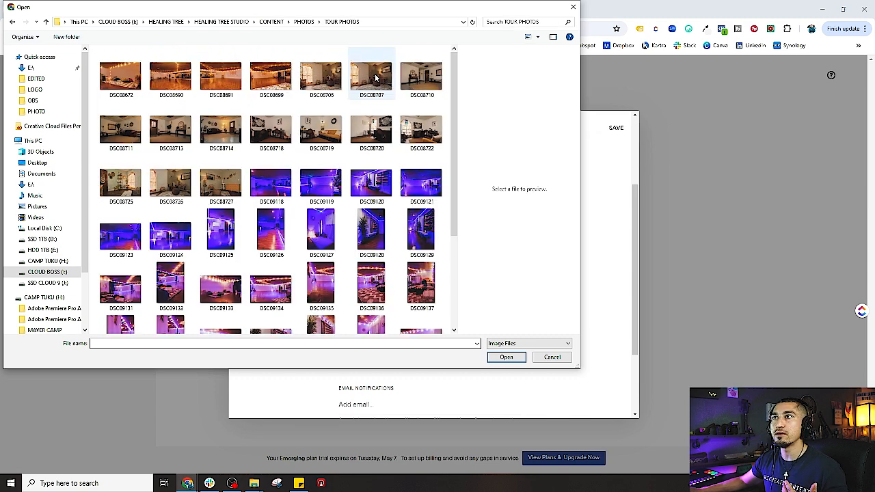
double_click(277, 301)
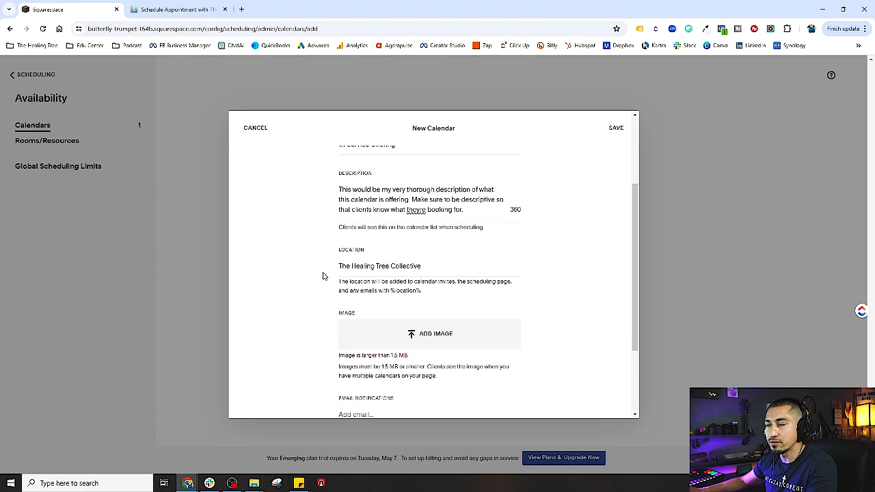
Add the photo DSC09123 from the TOUR PHOTOS folder as the calendar's image
click(421, 335)
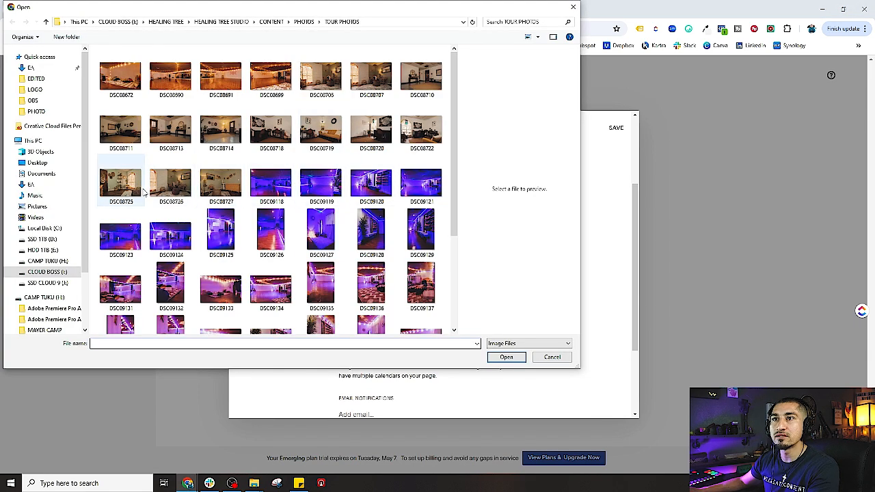
double_click(136, 245)
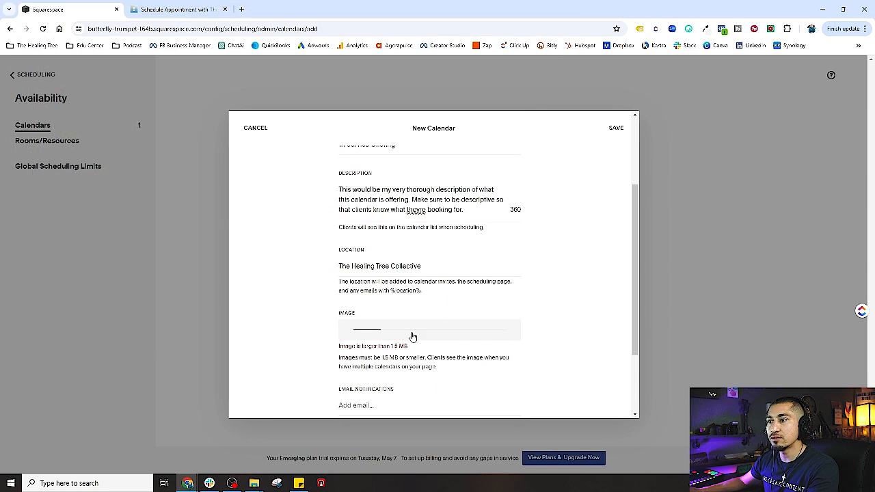
Enter the business e-mail for booking notifications and replace the reply-to e-mail address
scroll(316, 345, down, 2)
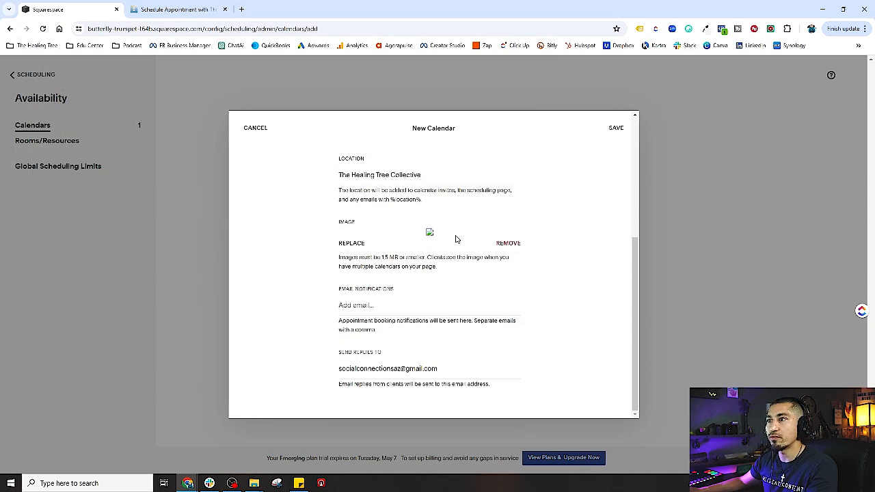
click(383, 305)
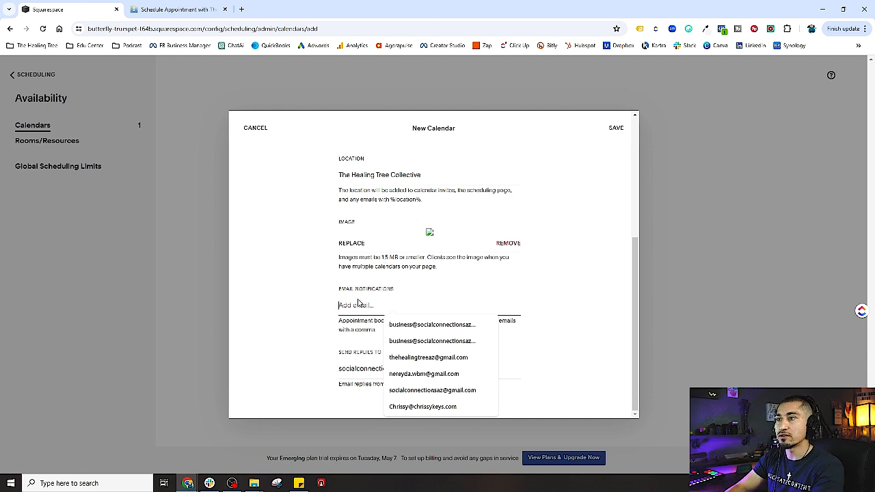
click(311, 330)
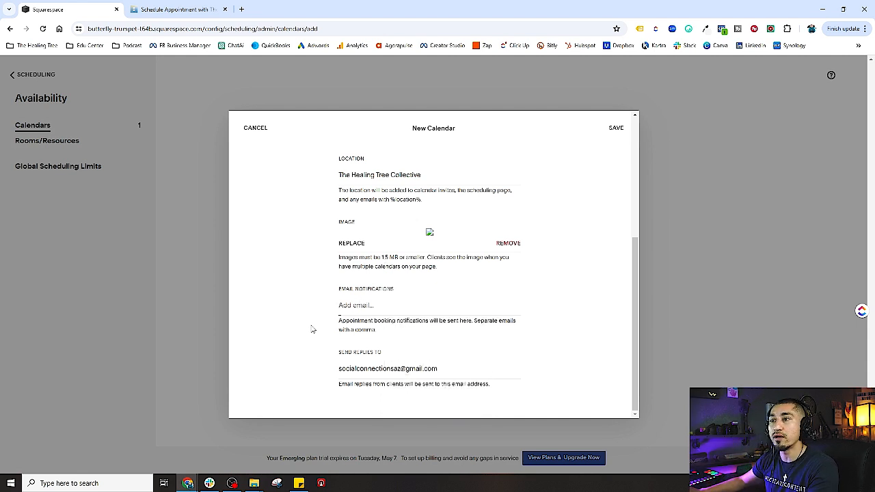
click(366, 306)
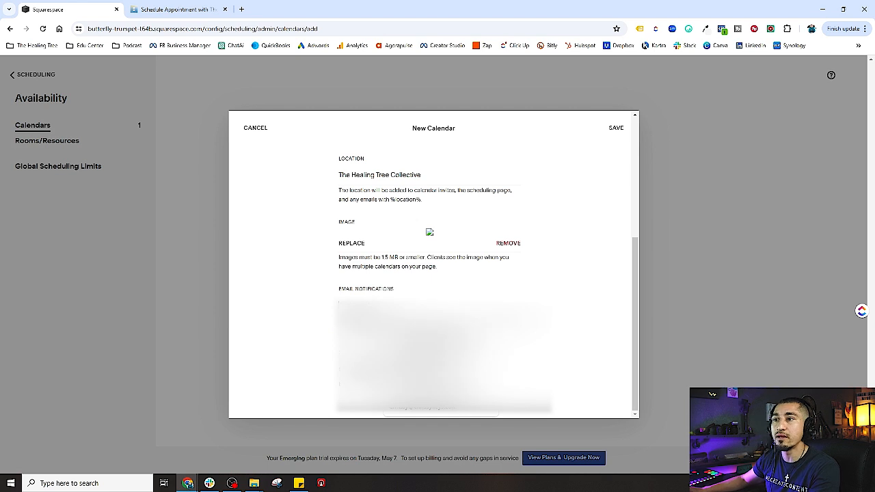
click(561, 313)
click(499, 306)
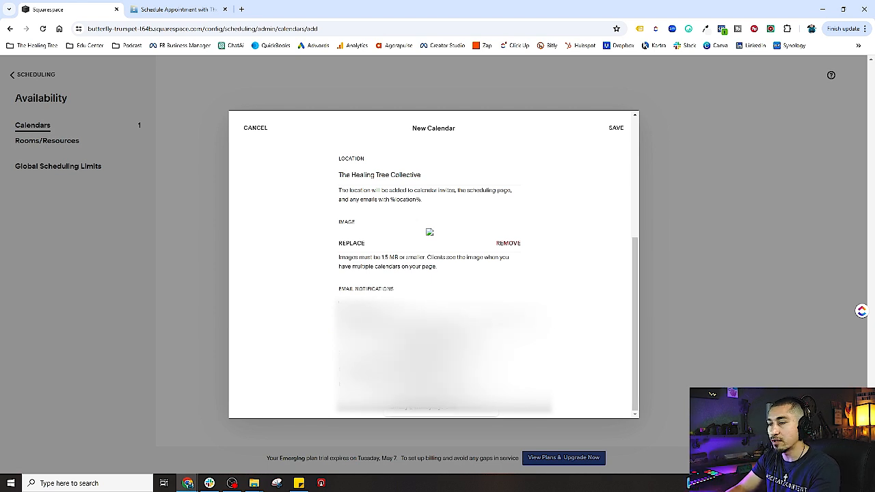
click(438, 335)
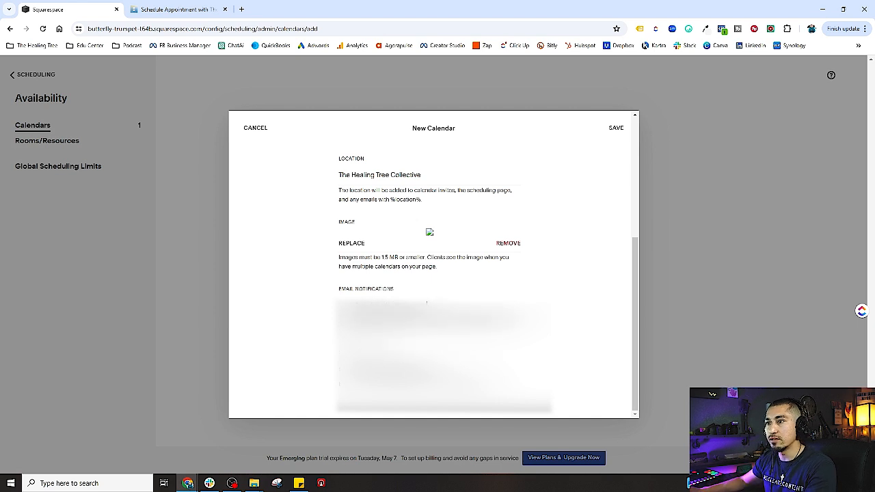
drag(452, 370, 325, 375)
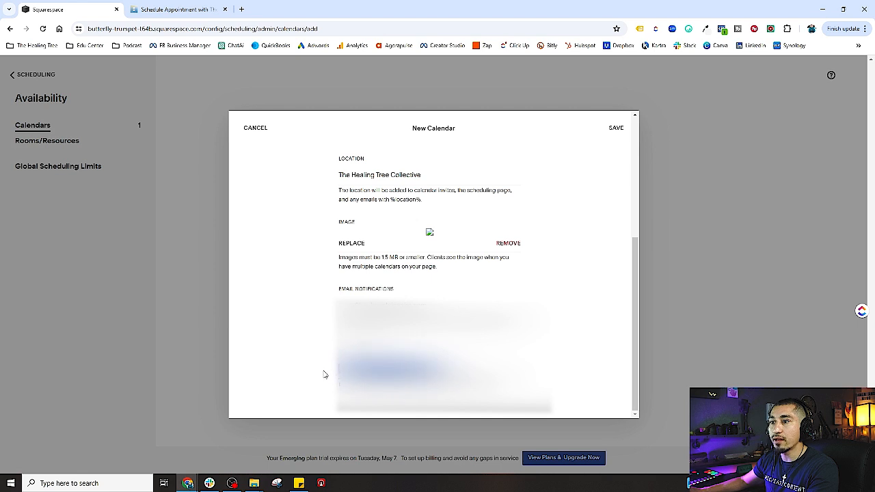
key(BackSpace)
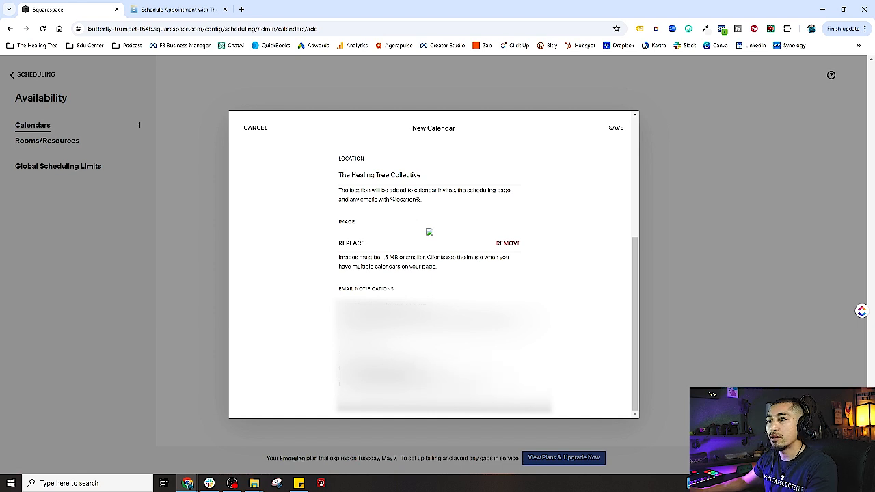
Correct the calendar name to "1:1 Service Offering" and save the calendar without adding any appointment types
scroll(611, 148, up, 1)
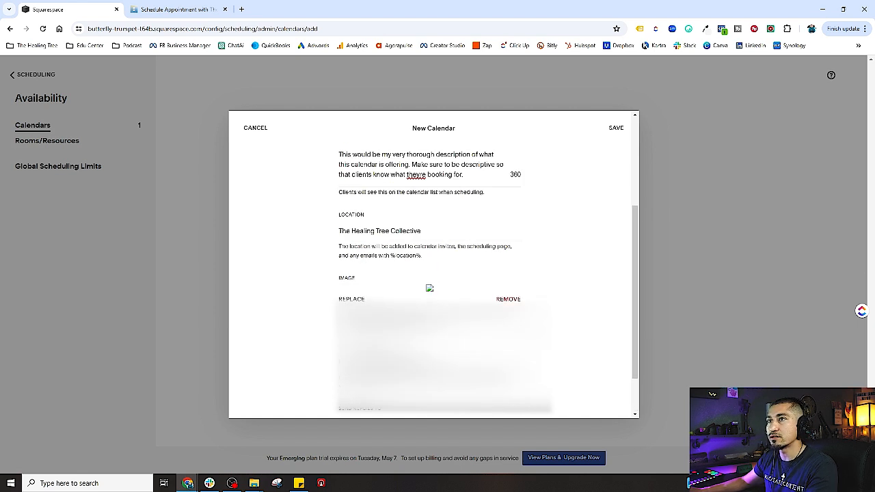
scroll(535, 340, up, 3)
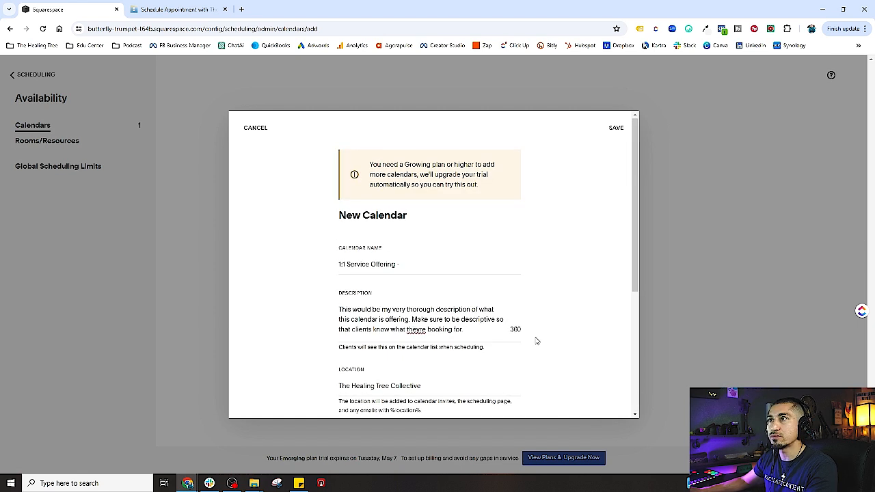
click(399, 263)
click(616, 129)
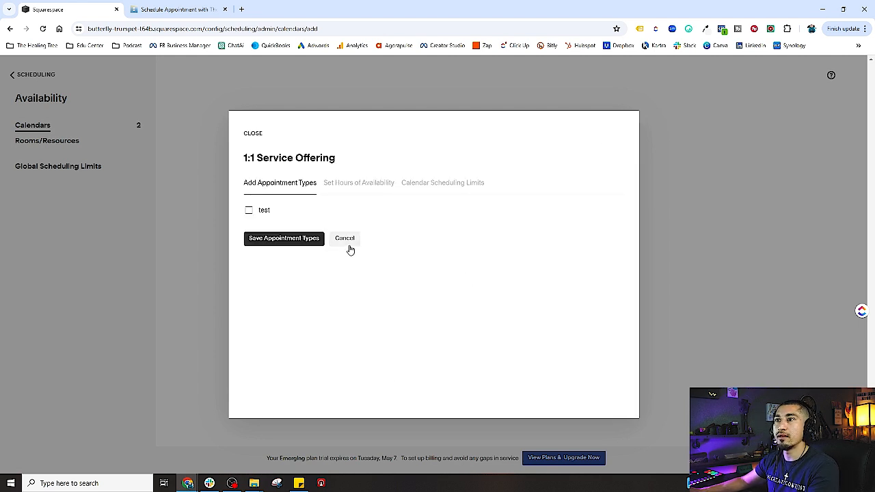
click(345, 239)
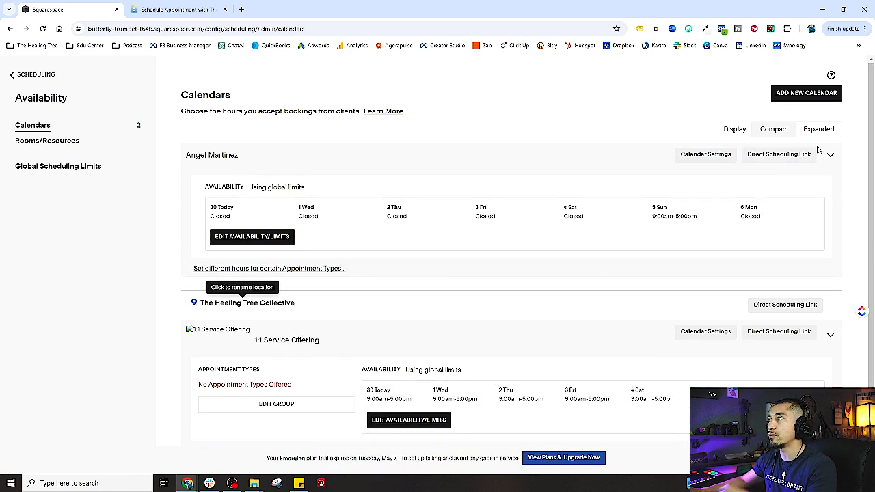
Delete the original calendar that has no location, from its calendar settings
click(707, 156)
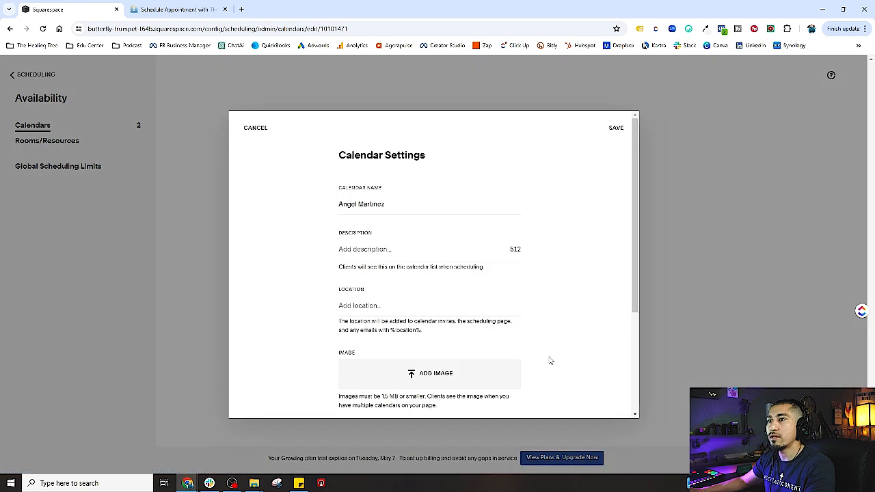
scroll(552, 352, down, 5)
click(371, 402)
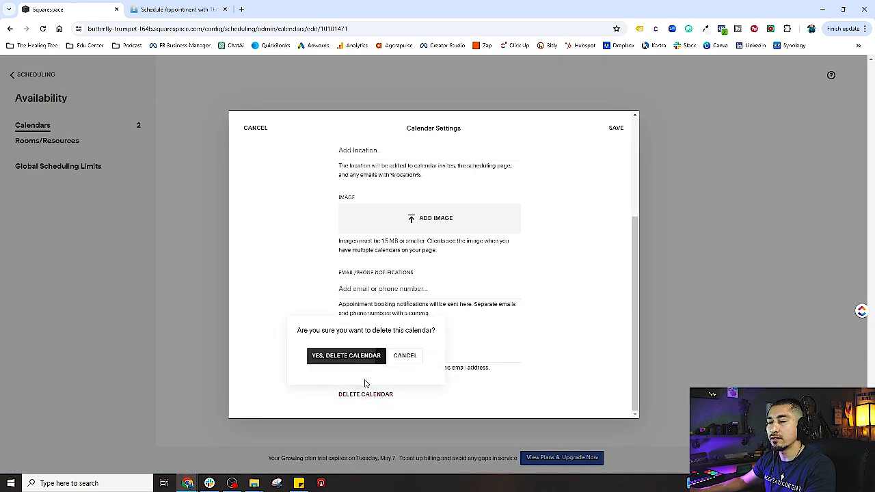
click(348, 356)
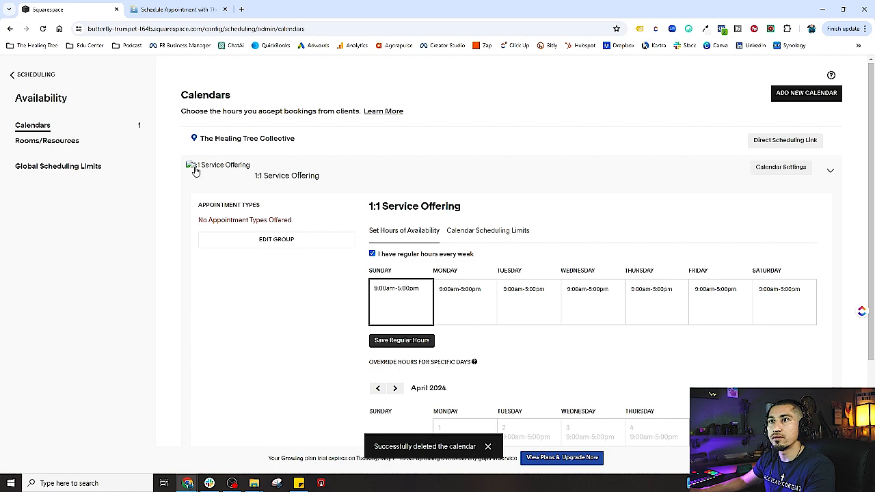
Change the 1:1 Service Offering calendar's image to the photo DSC08720 and save the calendar settings
click(792, 170)
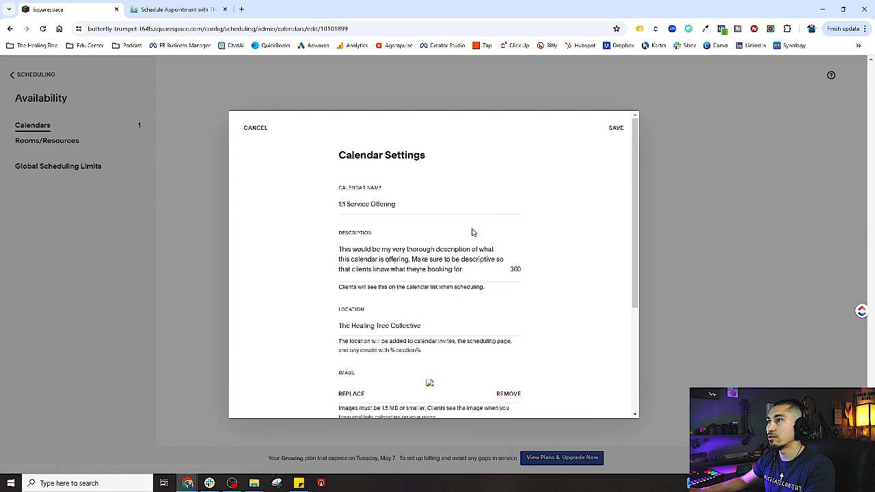
scroll(446, 328, down, 3)
click(437, 228)
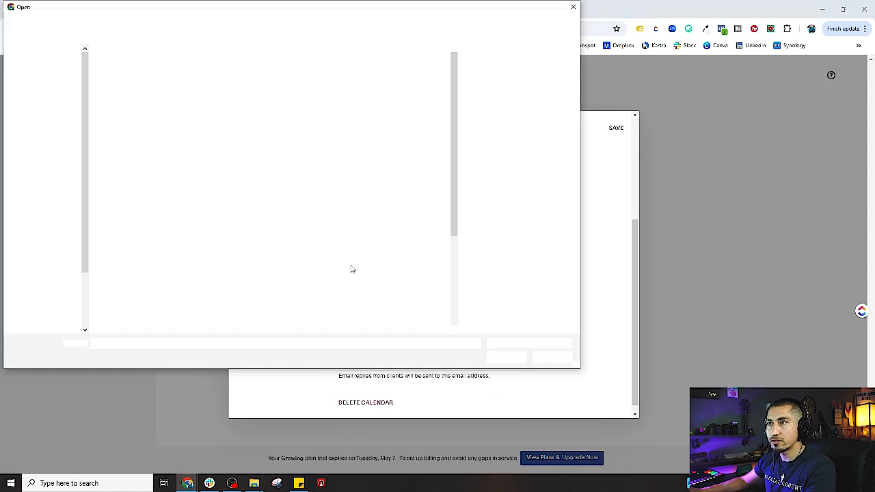
double_click(372, 130)
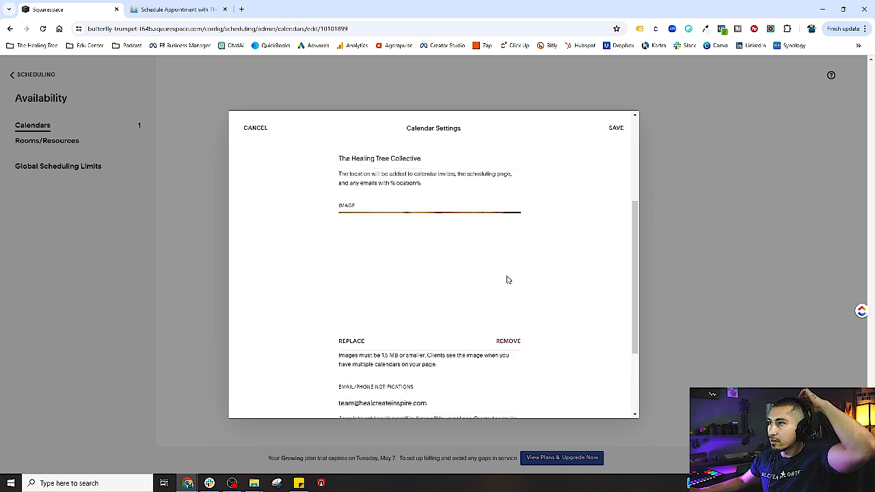
click(616, 129)
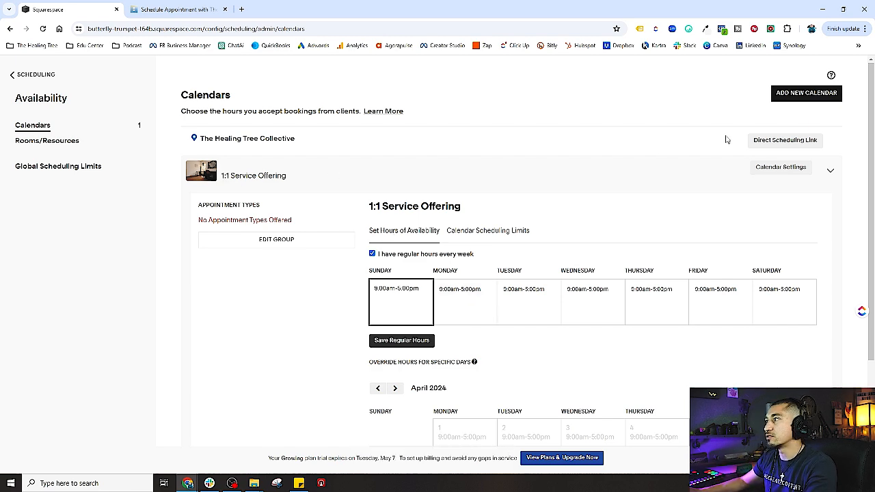
Create another calendar and name it "Group Events"
scroll(546, 239, down, 3)
scroll(553, 296, up, 3)
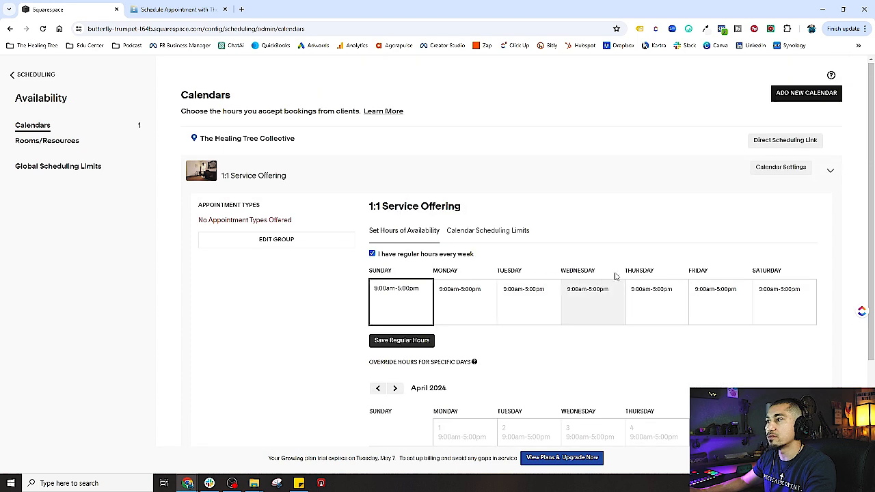
click(796, 98)
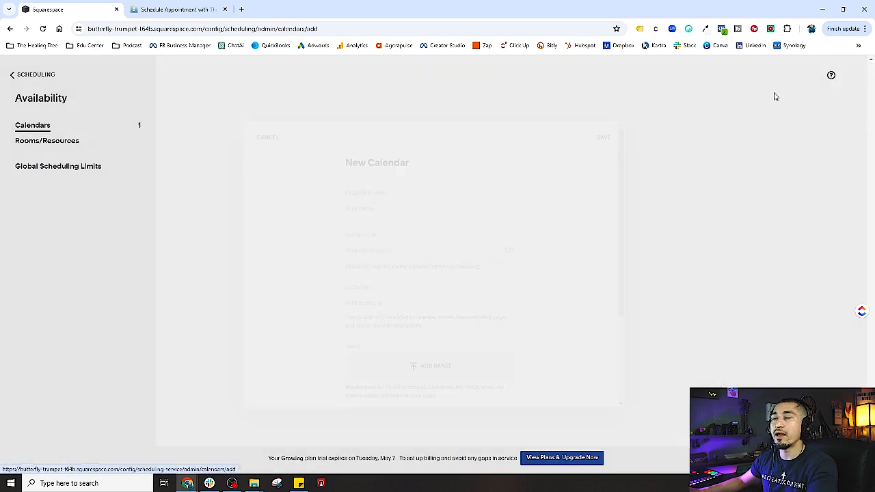
click(399, 202)
text(Group Events)
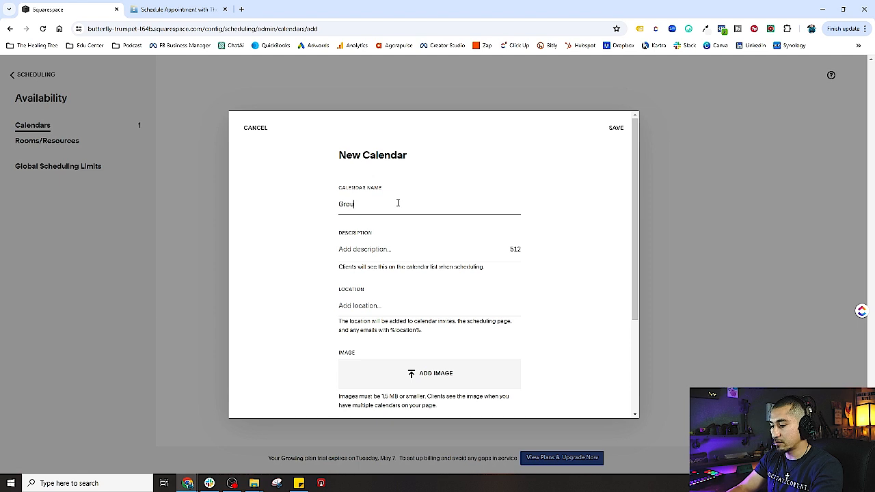
Enter the description "This would be my very thorough description of what people are booking on this calendar." and the location "The Healing Tree Collective"
click(369, 252)
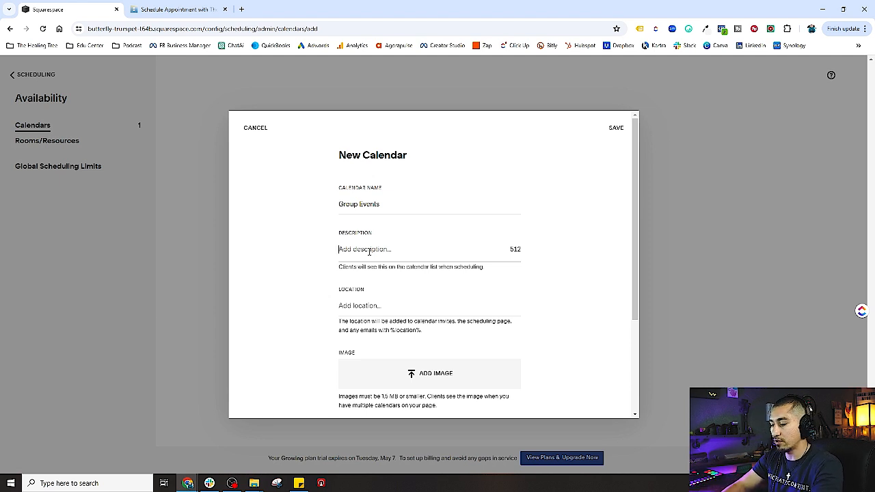
text(This would be my)
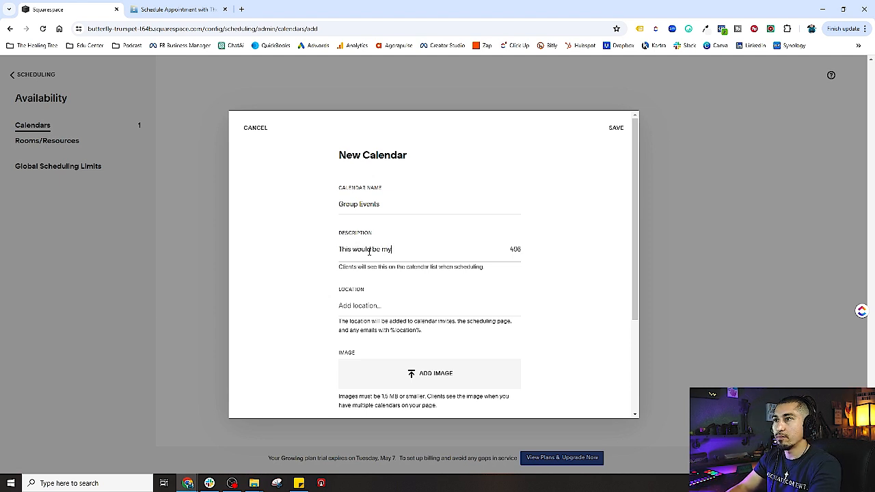
text( very thoroug)
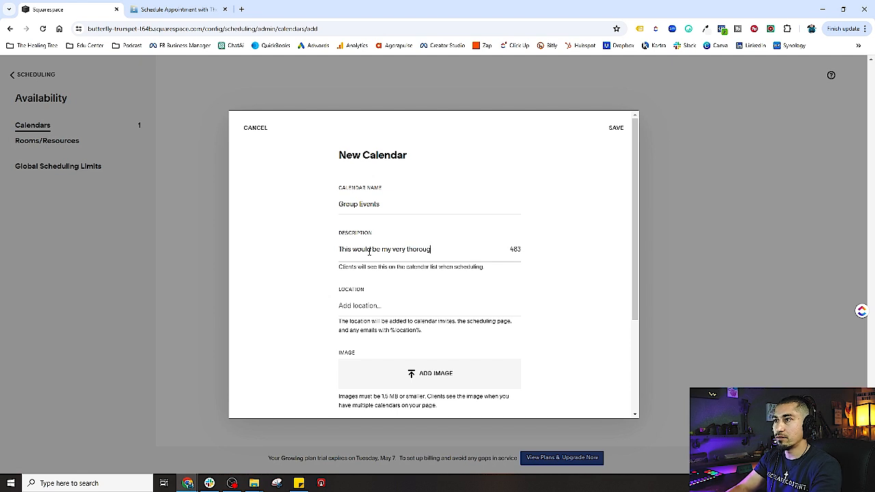
text(h description of)
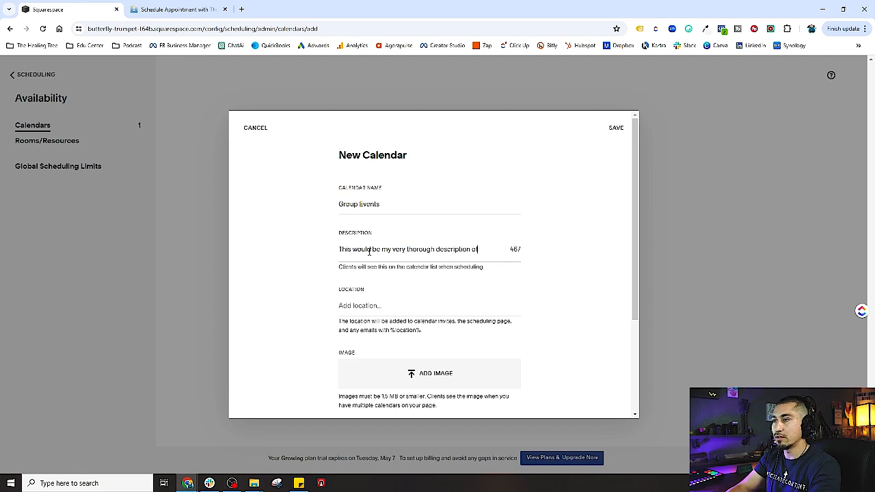
text( what people are b)
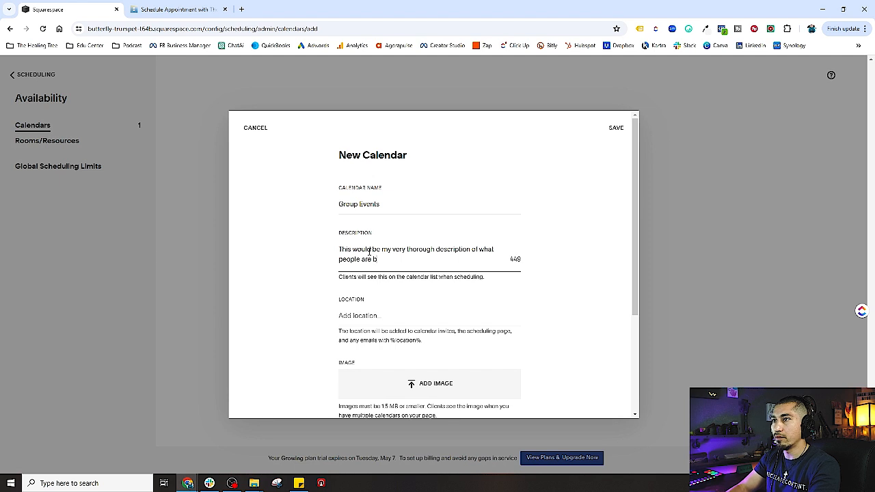
text(ooking on t)
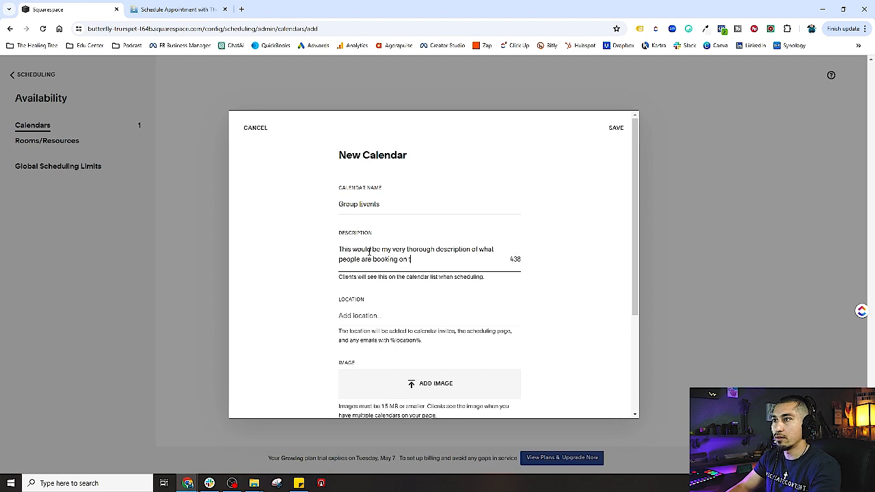
text(his calendar.)
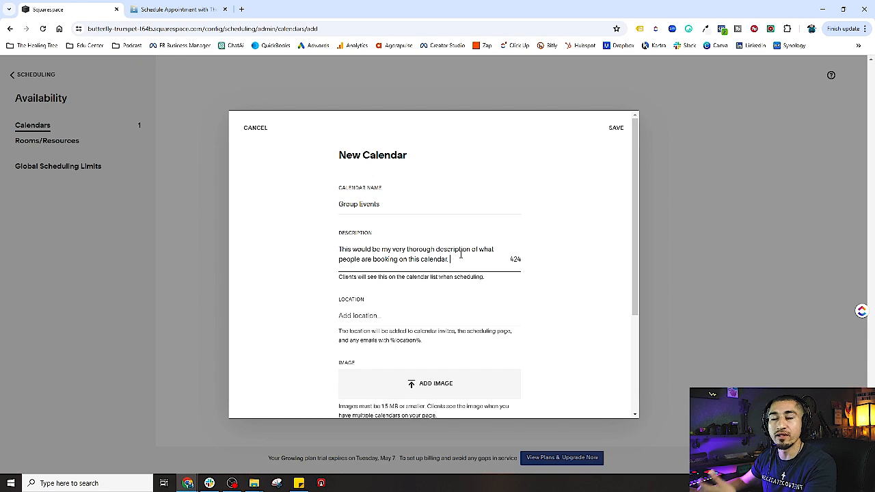
click(371, 315)
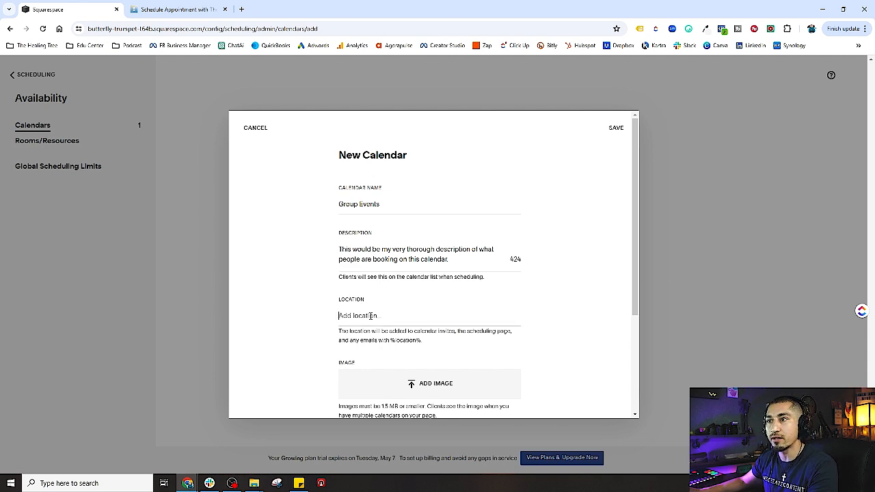
text(The Healing Tree Collective)
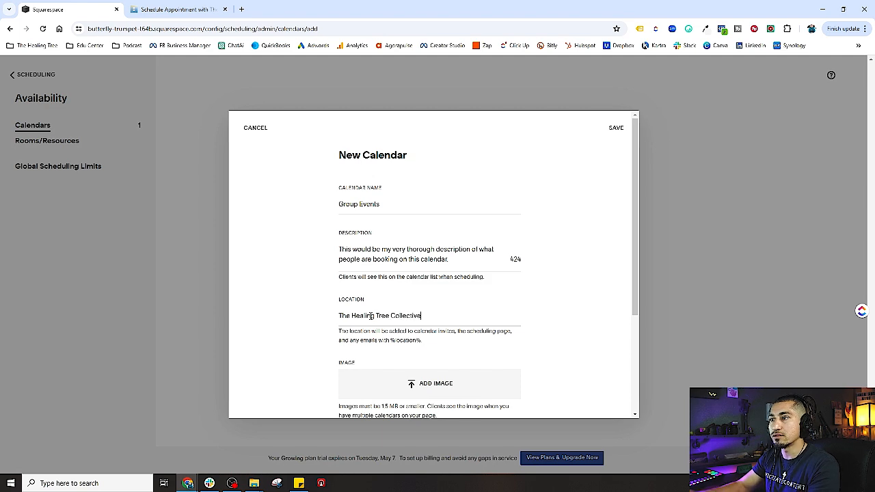
Try the photos DSC08691 and DSC08726 as the Group Events calendar's image, then remove the image
scroll(363, 310, down, 2)
click(429, 299)
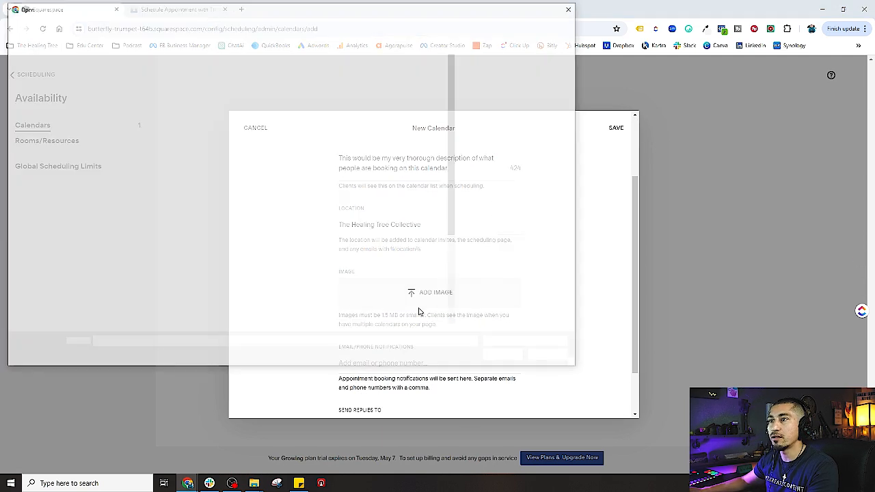
double_click(223, 87)
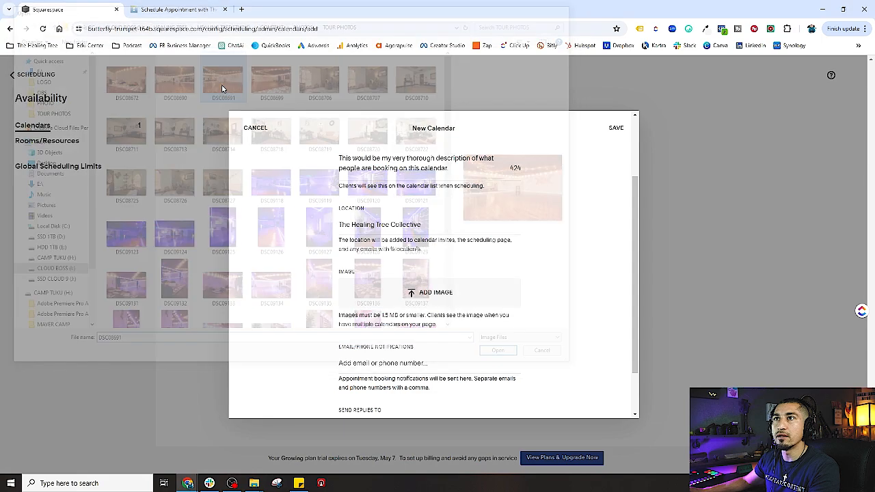
click(429, 294)
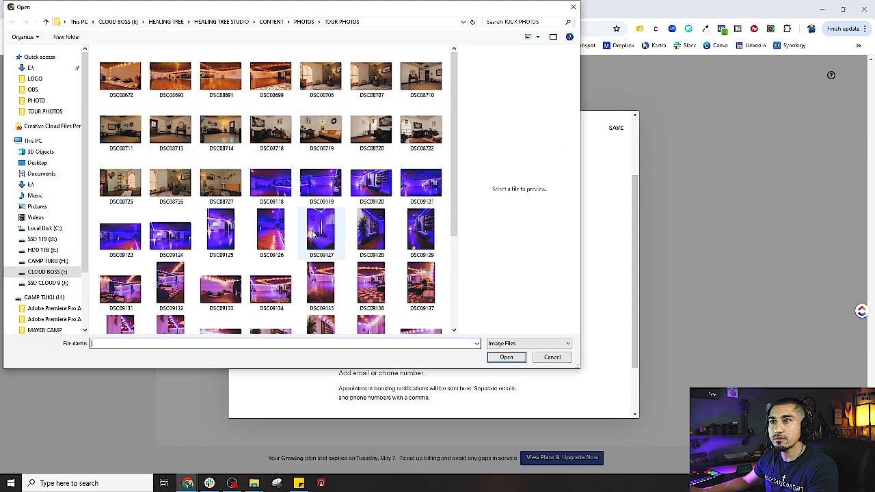
double_click(164, 189)
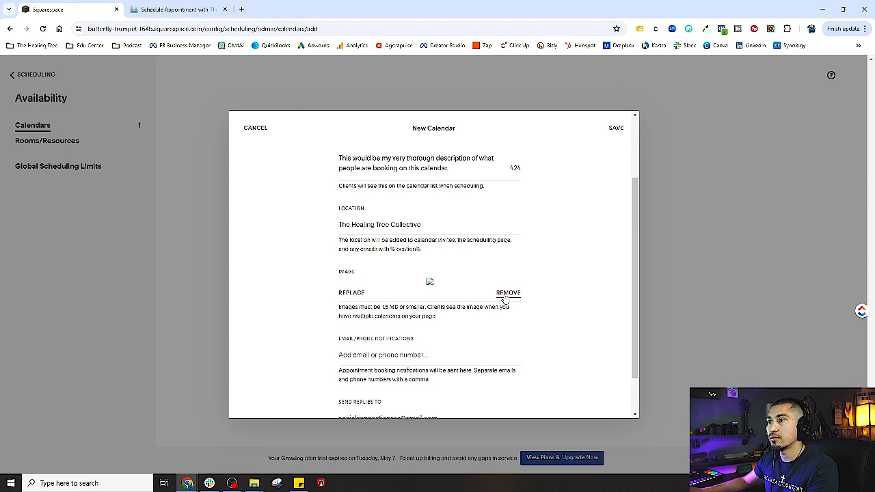
click(505, 294)
Try the photos DSC08722 and DSC08720 as the Group Events calendar's image, removing each one again
click(425, 297)
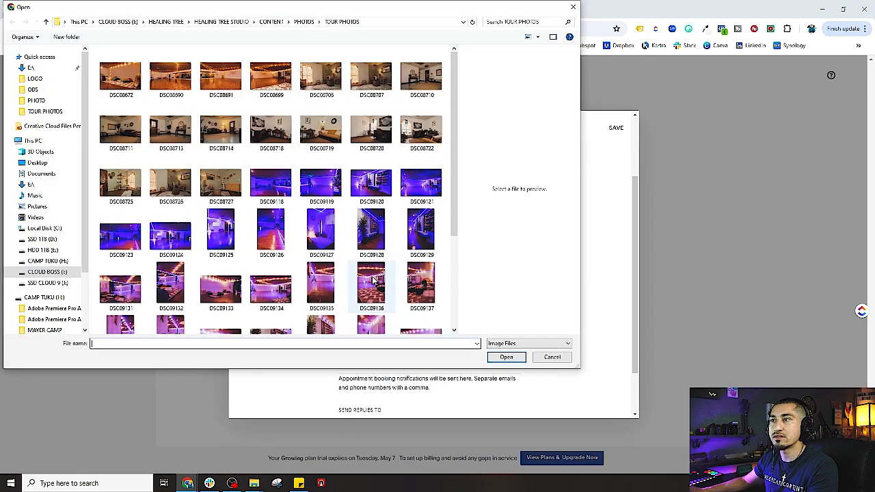
double_click(412, 152)
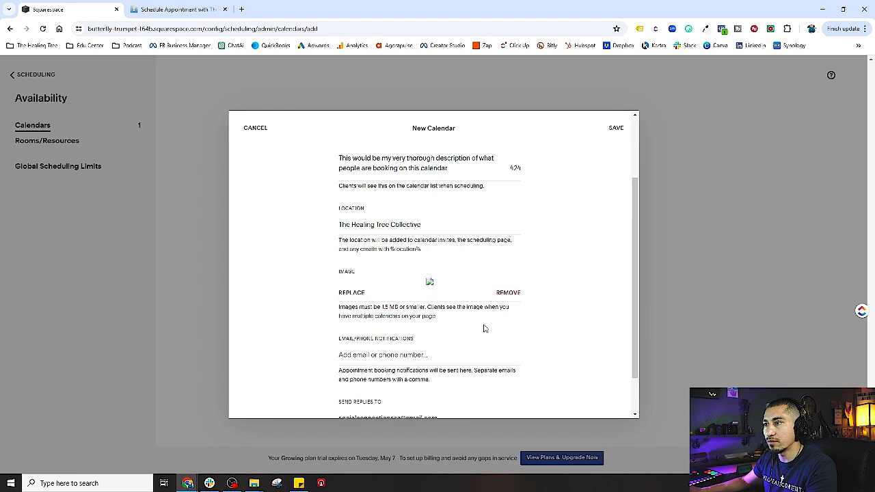
click(500, 293)
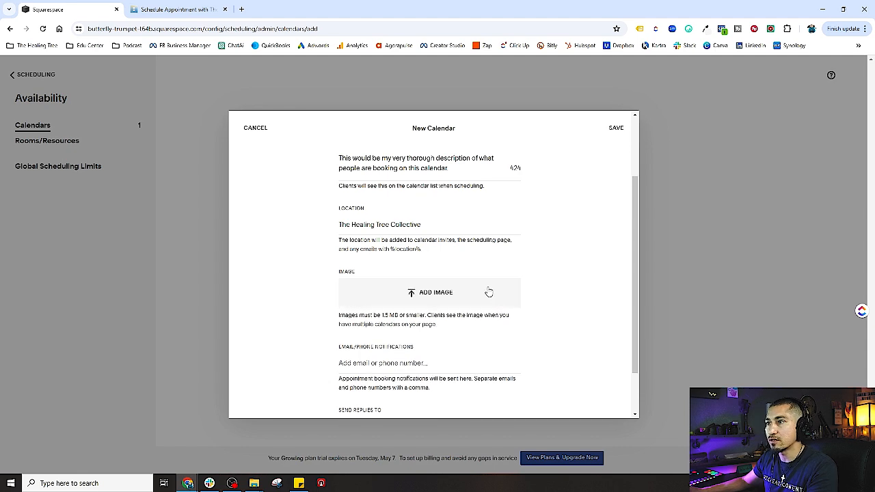
click(439, 290)
click(373, 138)
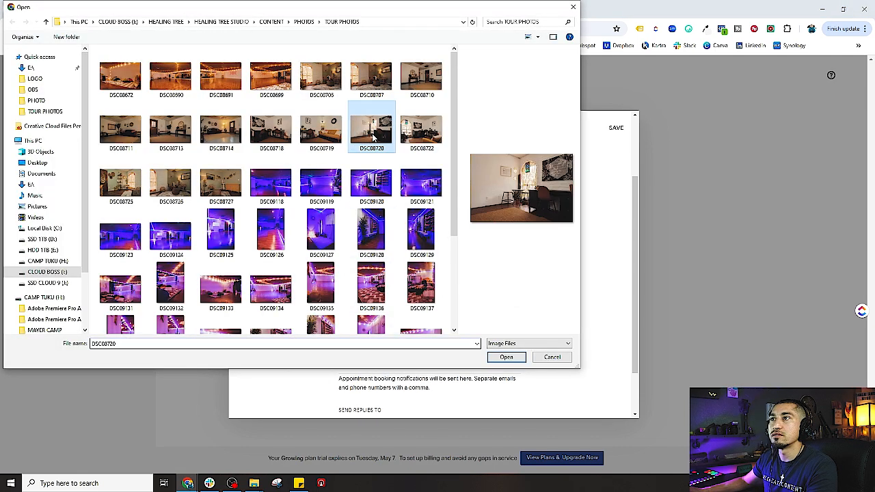
double_click(373, 138)
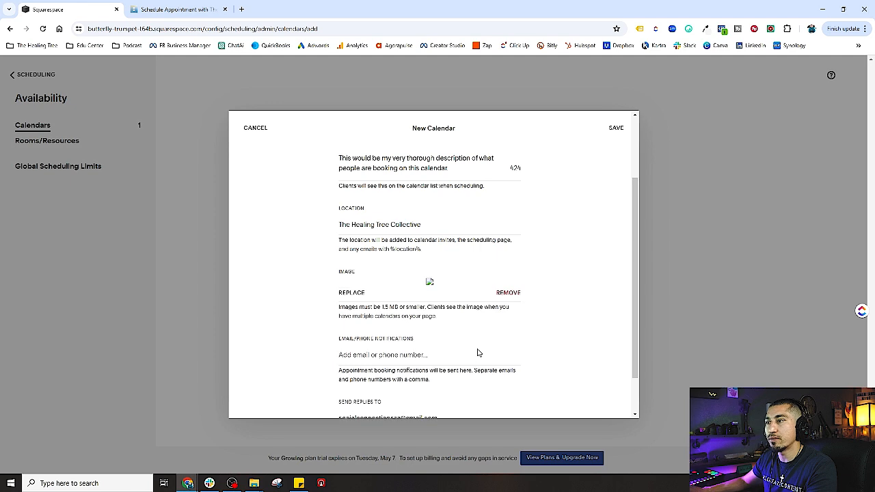
click(501, 296)
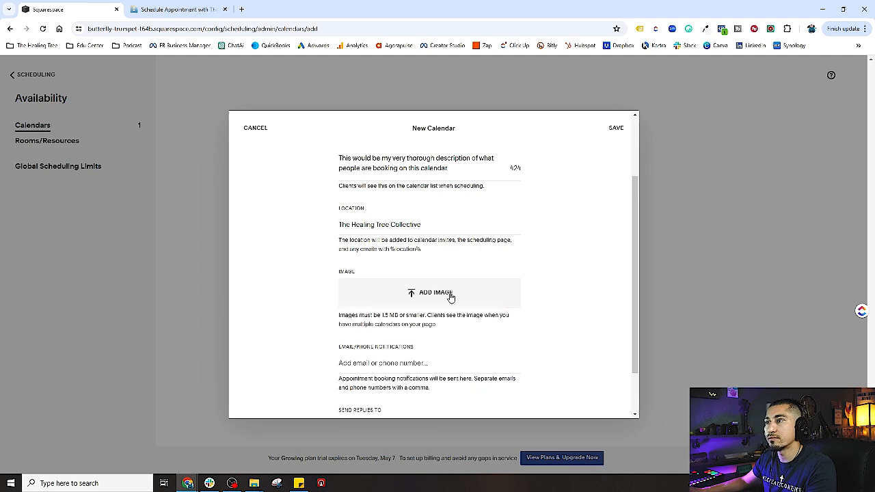
Upload another picture from the TOUR PHOTOS folder as the Group Events calendar's image
click(452, 297)
scroll(328, 282, down, 3)
double_click(384, 269)
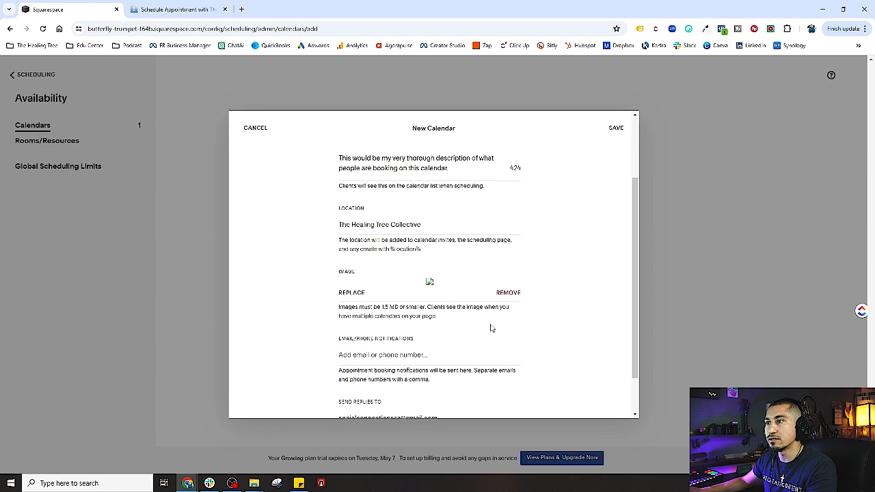
Fill in the e-mail address for the calendar's booking notifications and check the address that receives replies
scroll(428, 254, down, 1)
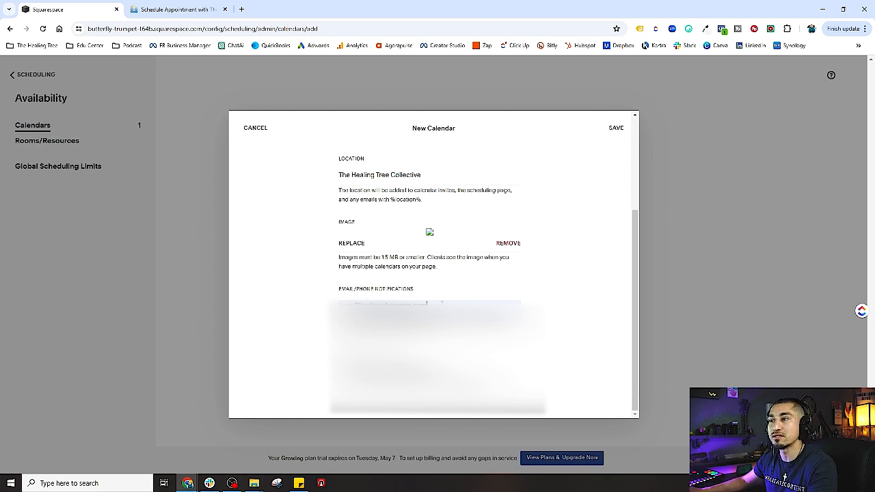
key(Tab)
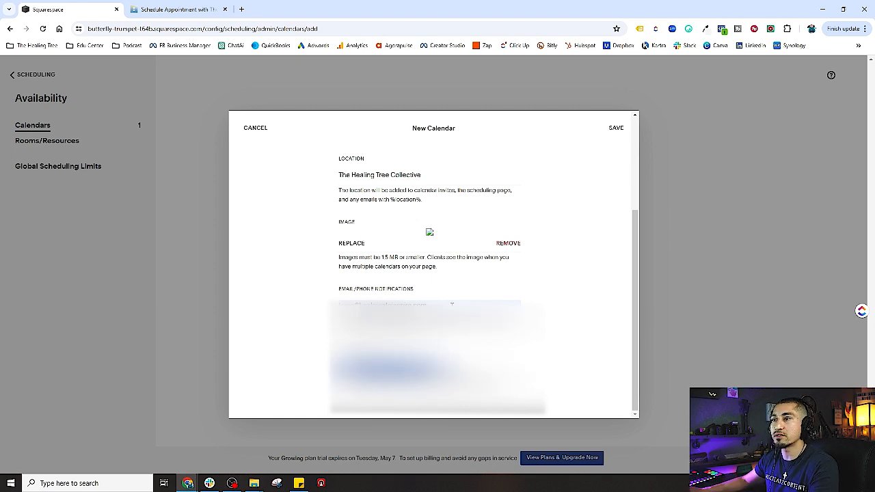
key(shift+Tab)
drag(456, 372, 341, 371)
click(369, 372)
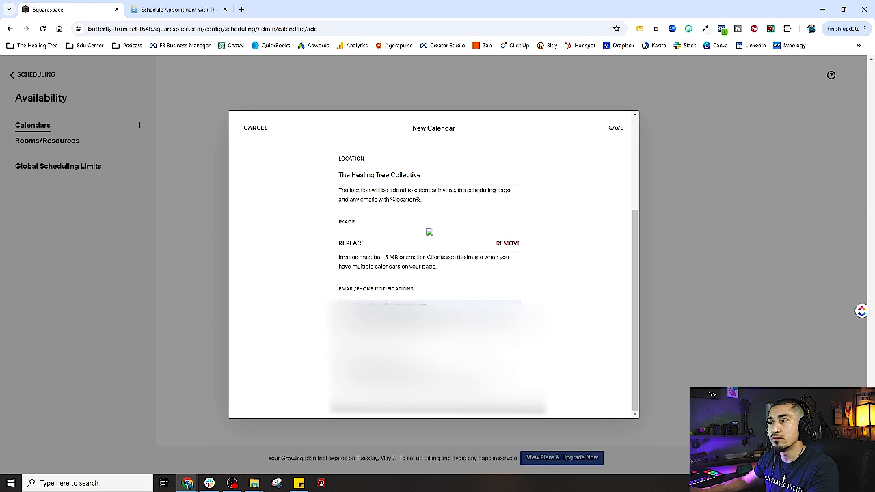
Save the Group Events calendar without adding any appointment types to it
scroll(612, 141, up, 4)
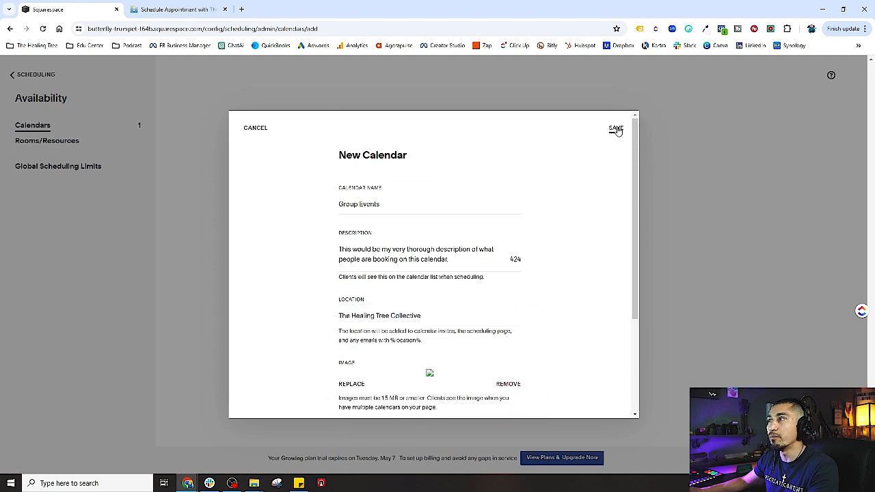
click(616, 130)
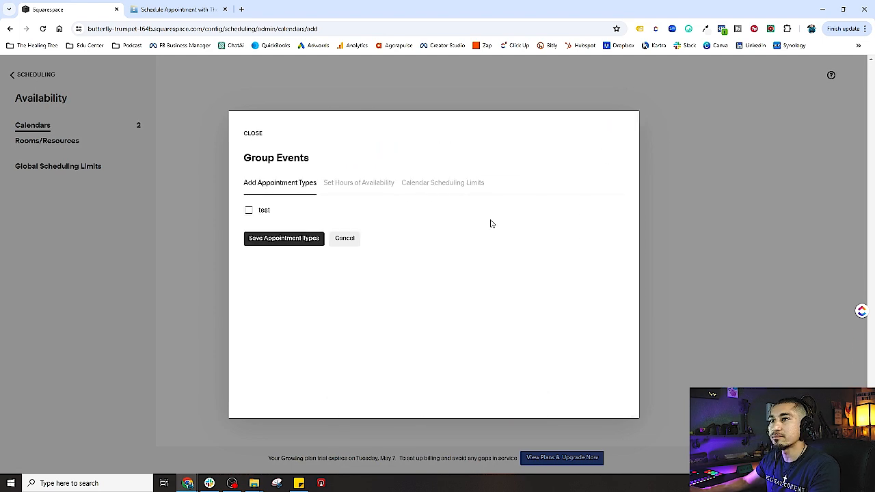
click(342, 241)
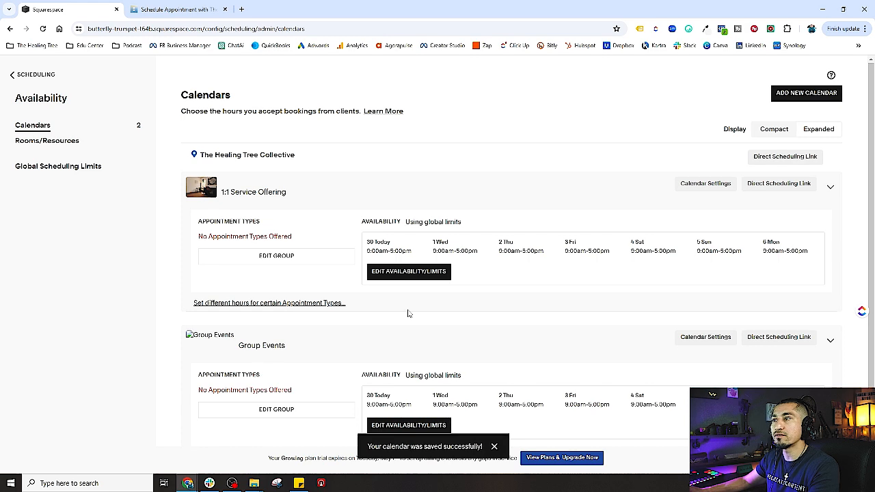
Review the 1:1 Service Offering calendar's settings and close them without making changes
scroll(264, 269, down, 1)
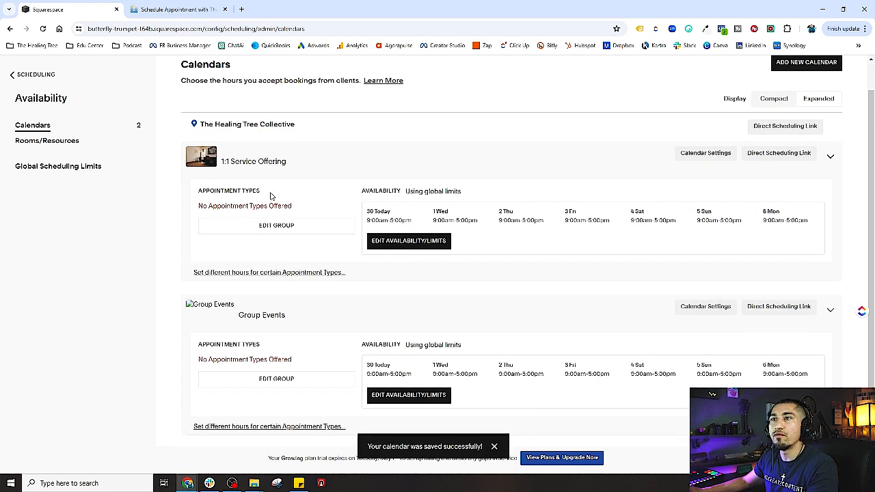
click(710, 157)
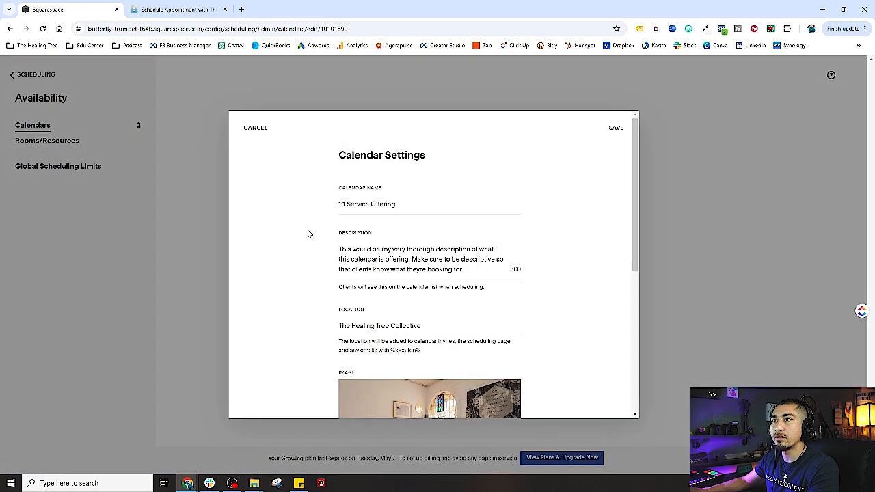
scroll(450, 226, down, 4)
click(256, 130)
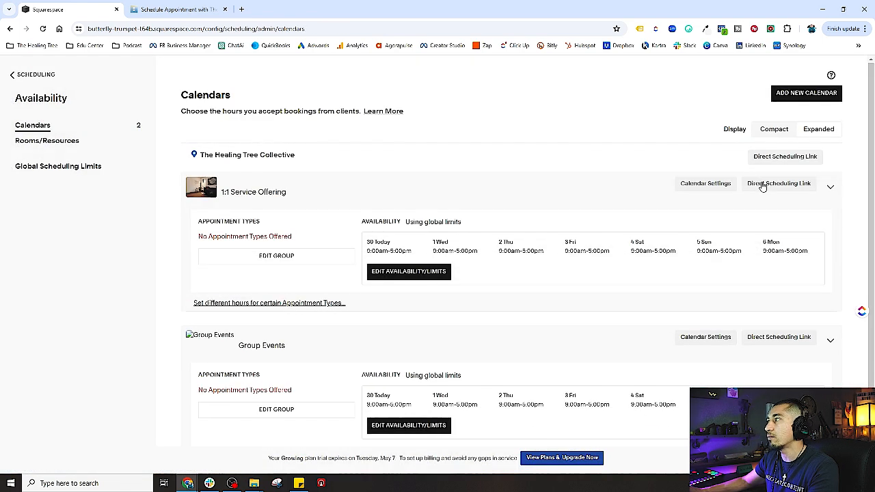
Open the 1:1 Service Offering calendar's availability and clear its regular Sunday hours so that day is closed
click(408, 271)
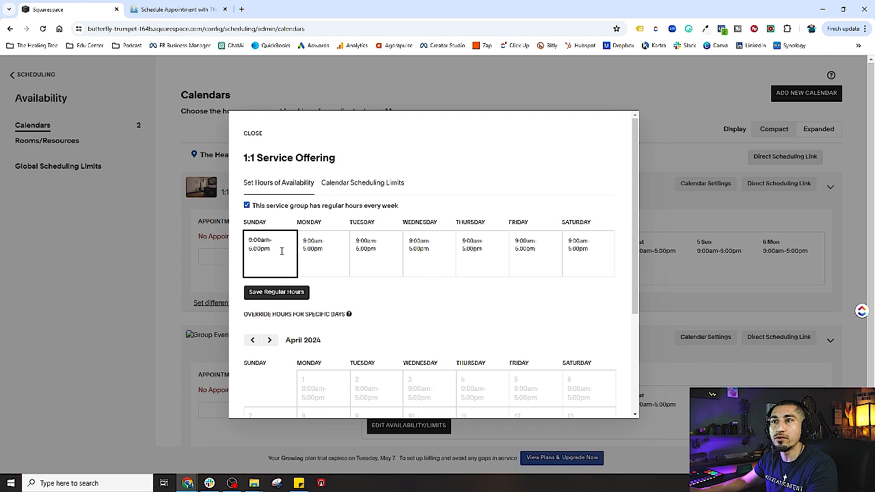
drag(281, 251, 234, 238)
key(BackSpace)
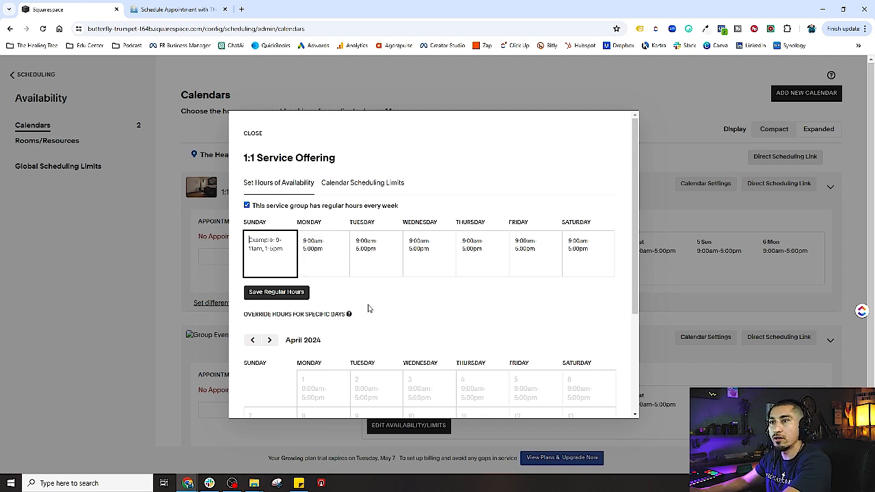
click(369, 309)
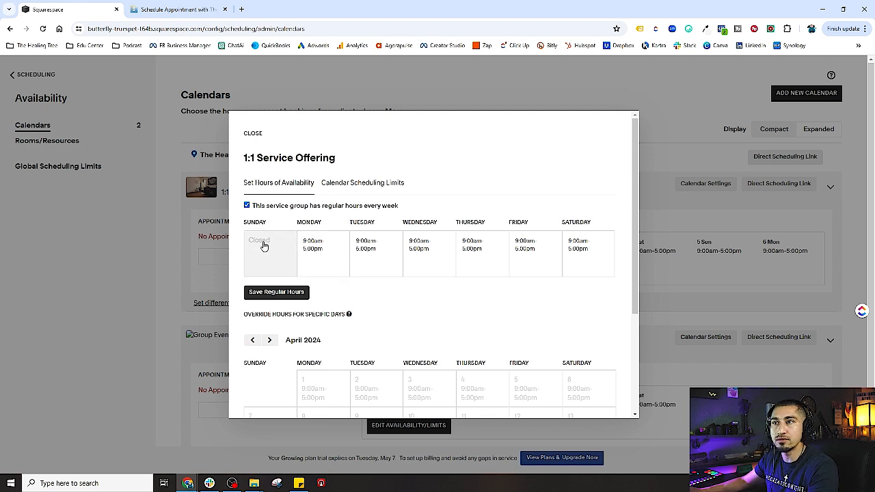
Set the 1:1 Service Offering calendar's regular Monday hours to 10:00am-2:00pm
click(313, 252)
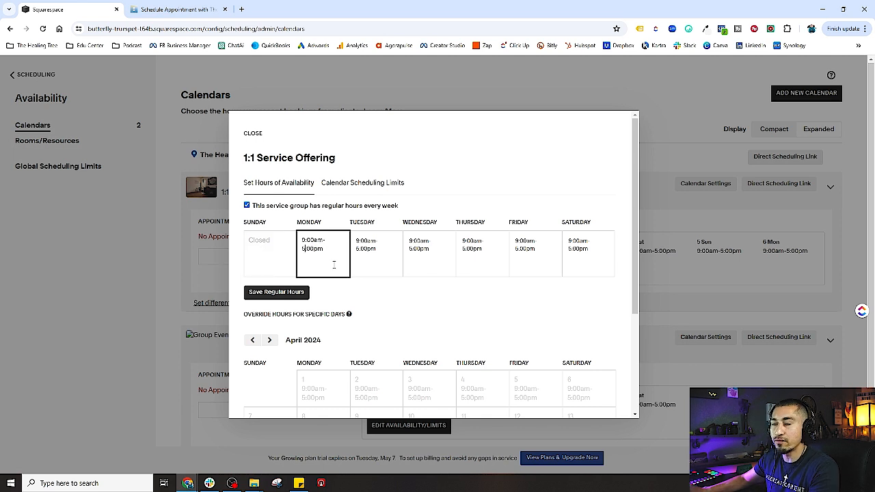
text(10)
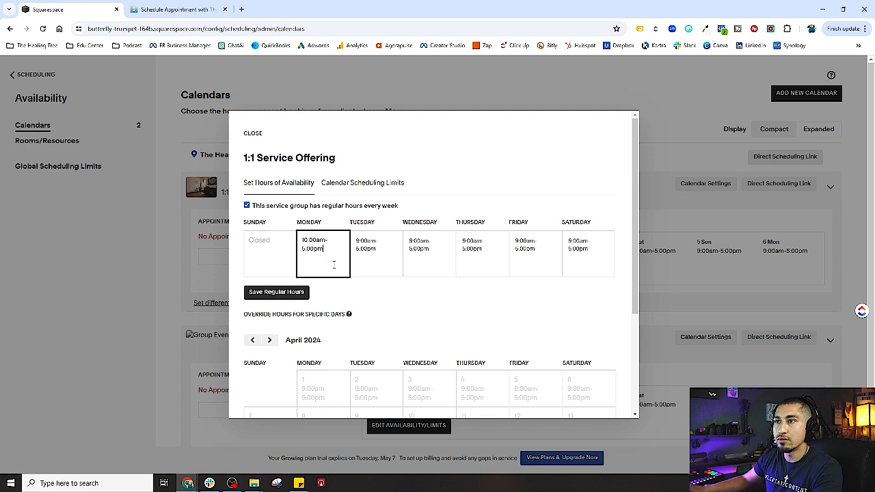
key(Delete)
text(2)
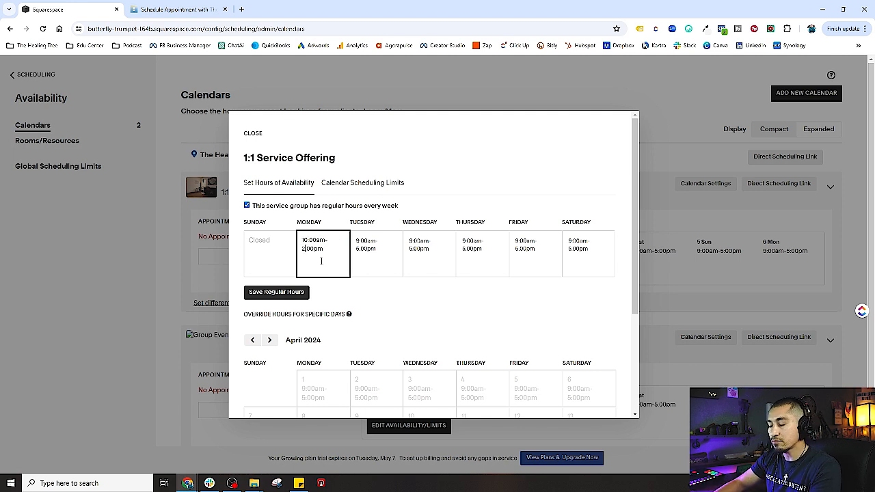
Set the 1:1 Service Offering calendar's regular Wednesday hours to 12:00pm-8:00pm
click(381, 293)
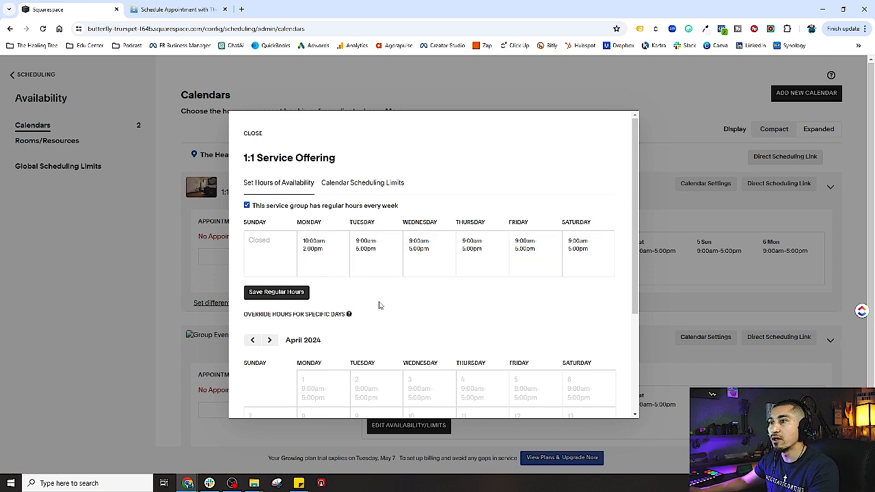
click(437, 247)
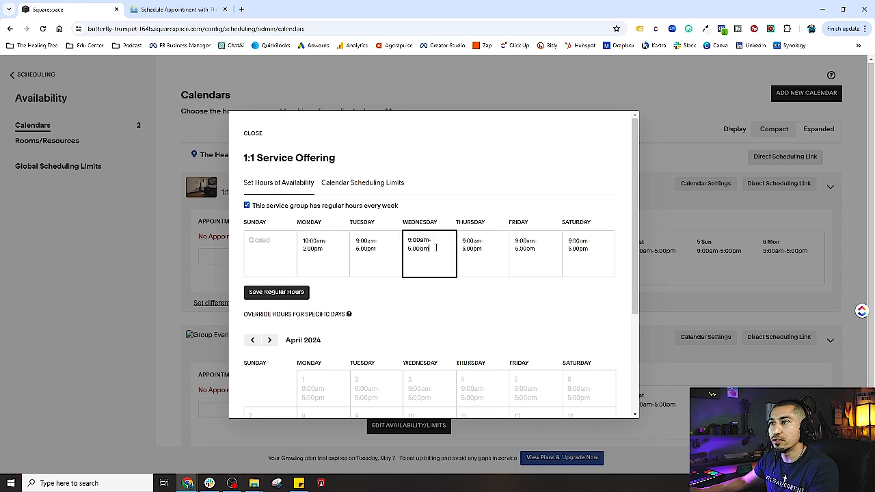
click(409, 240)
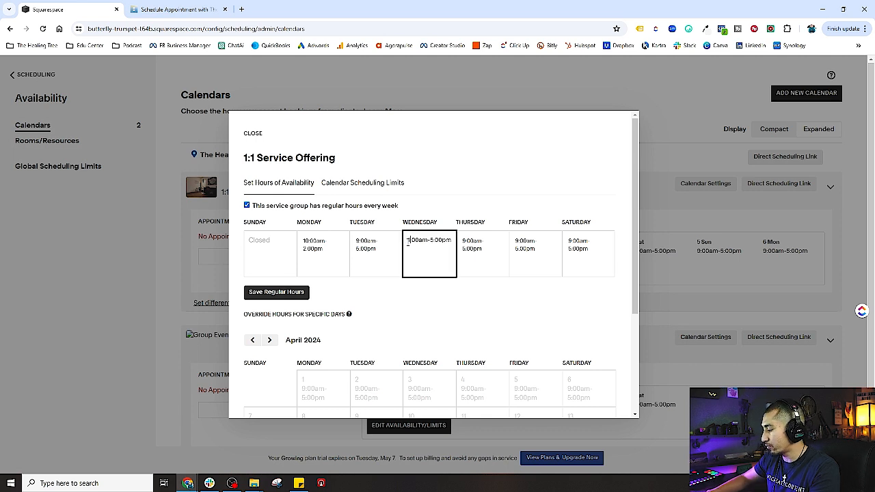
text(12)
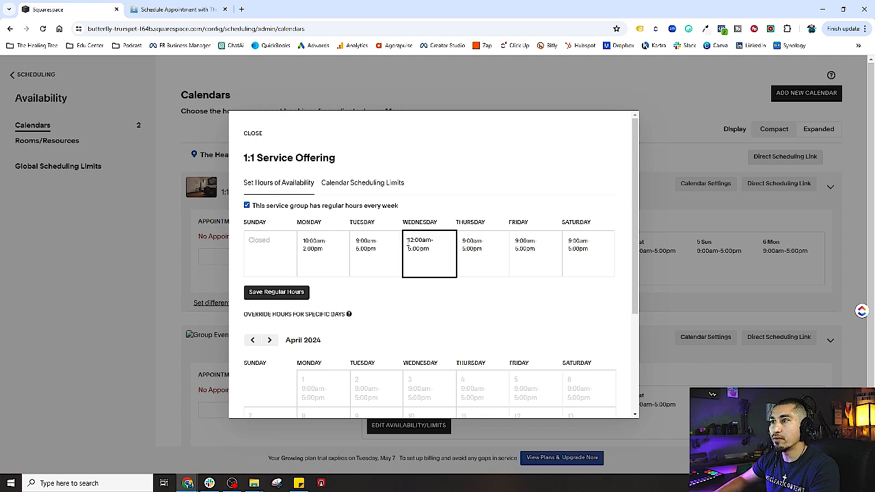
key(BackSpace)
text(pm-)
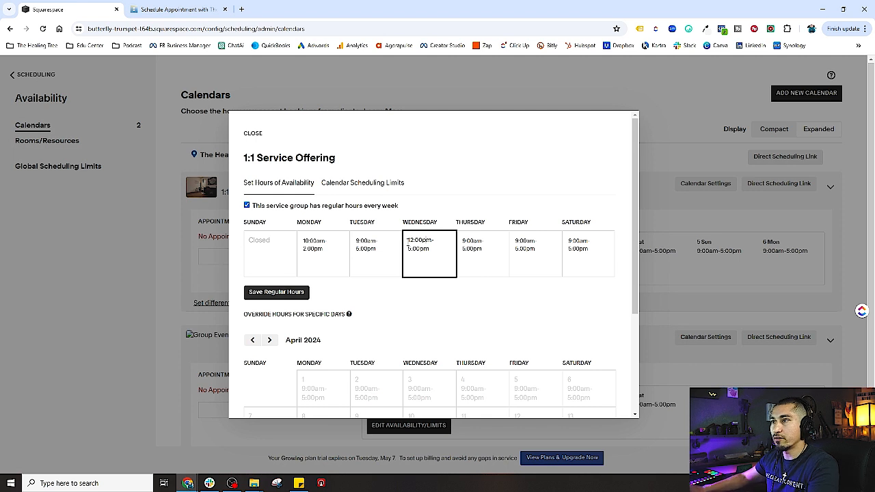
text(8)
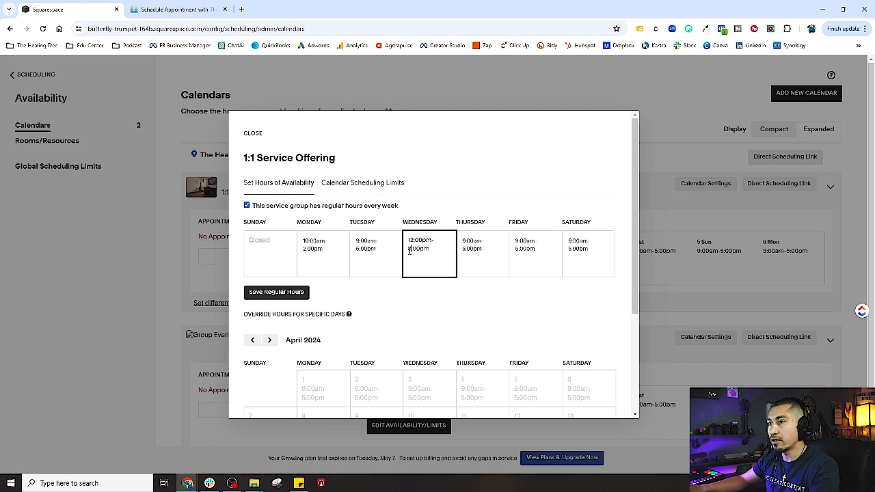
click(429, 295)
Set the 1:1 Service Offering calendar's regular Friday hours to 10:00am-2:00pm
click(545, 252)
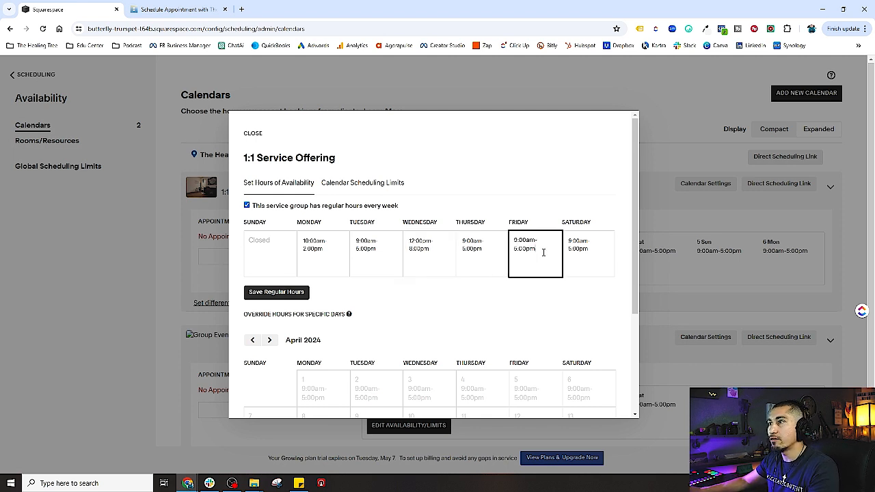
text(10)
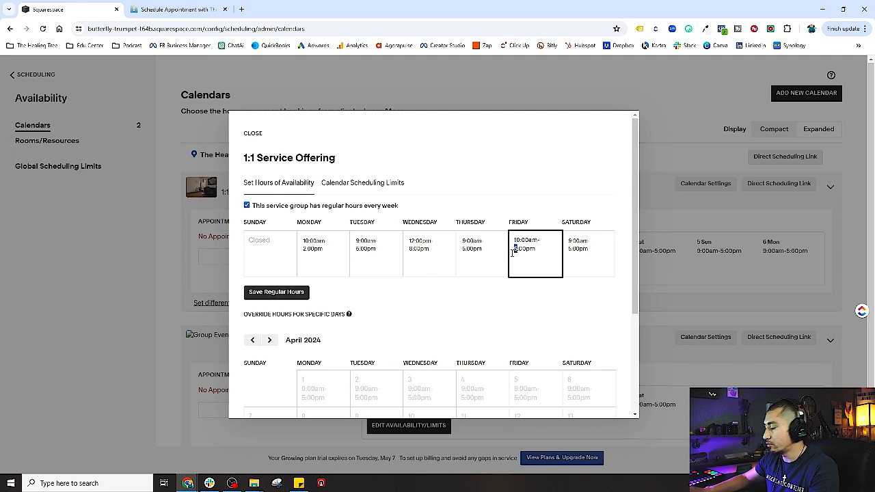
text(2)
click(537, 321)
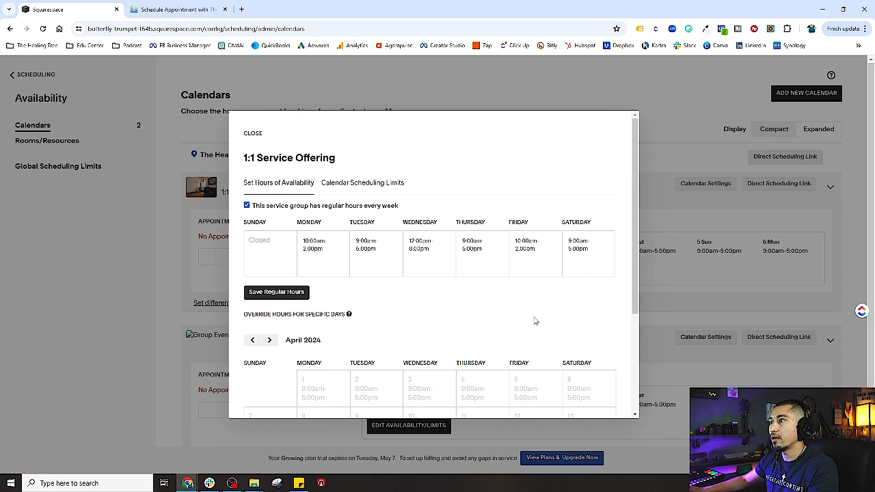
Save the regular weekly hours of the 1:1 Service Offering calendar
click(570, 247)
click(553, 321)
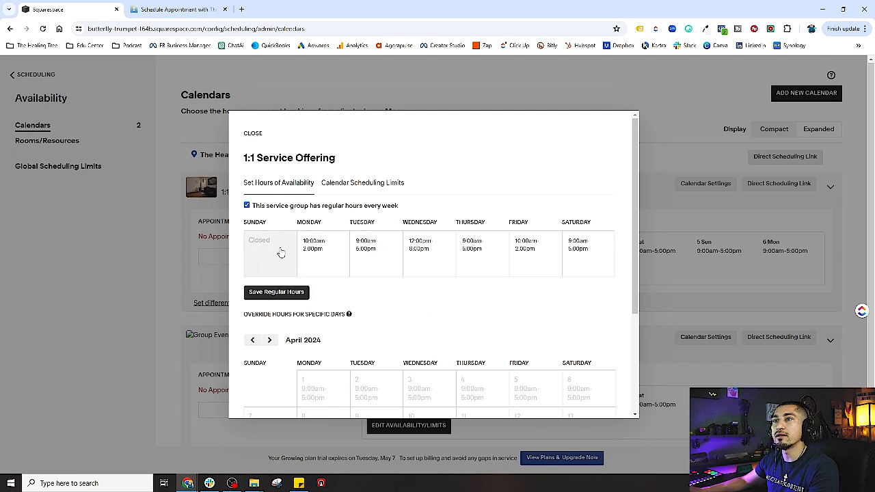
click(284, 294)
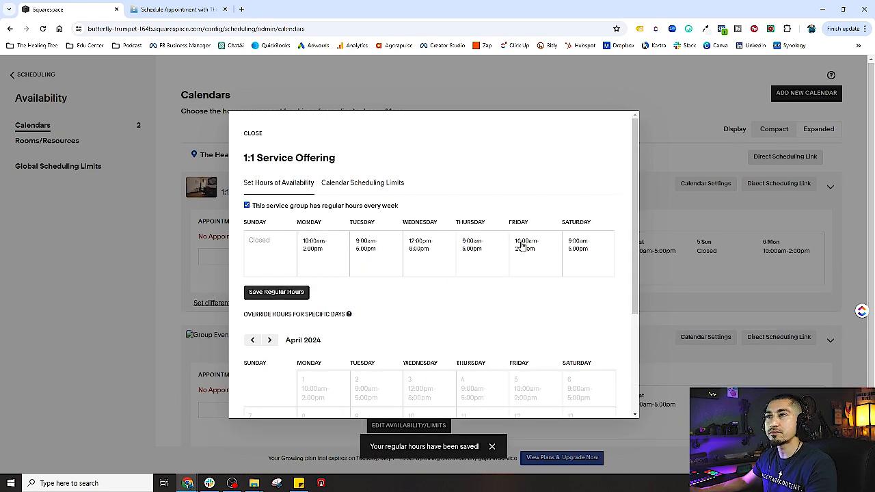
scroll(398, 300, down, 1)
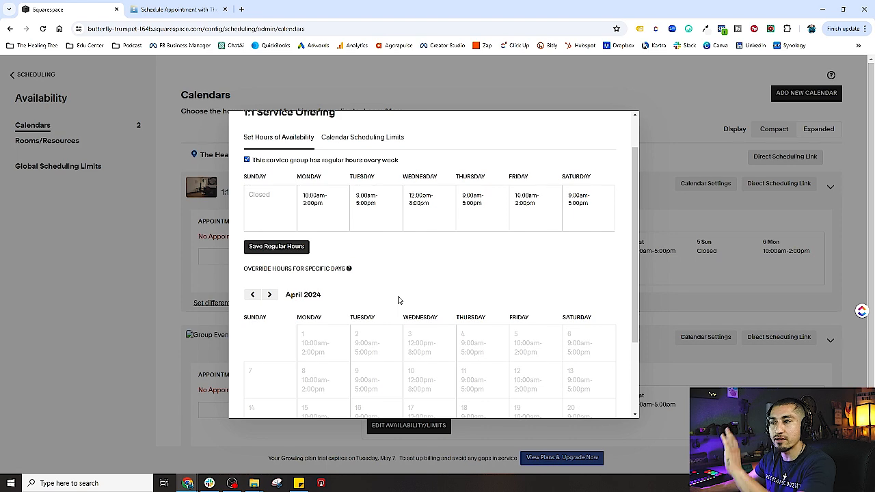
scroll(399, 300, up, 1)
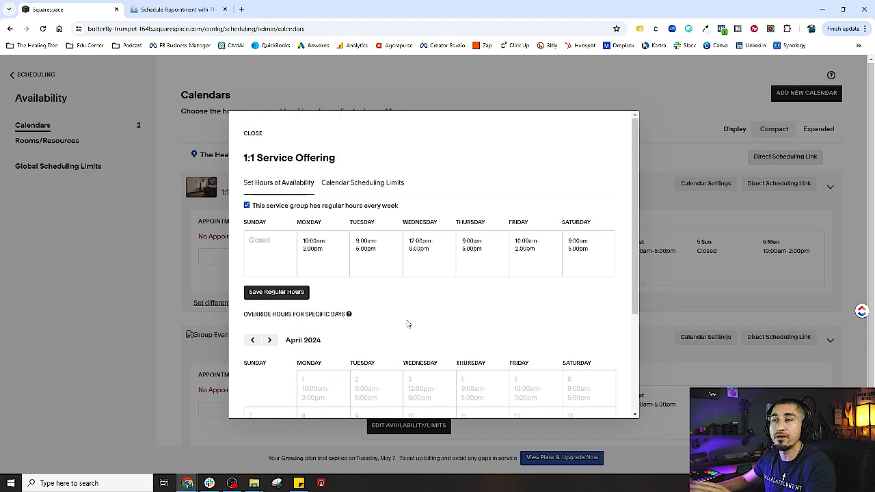
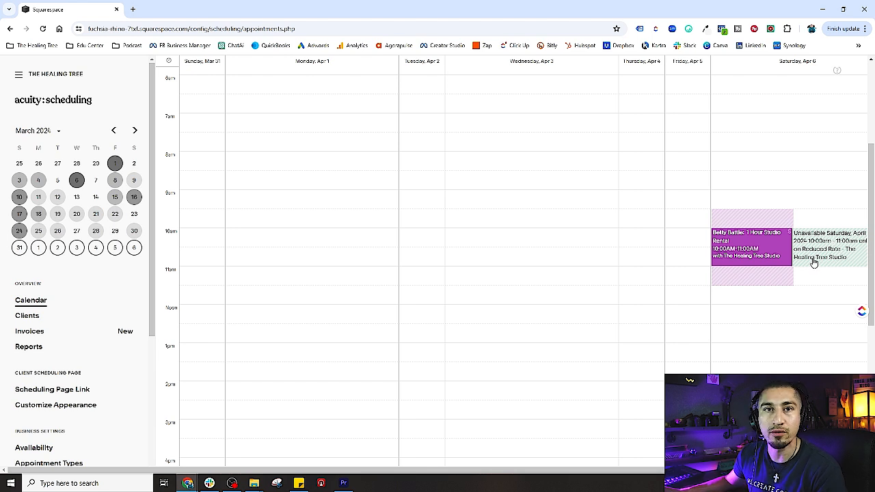
scroll(757, 293, down, 5)
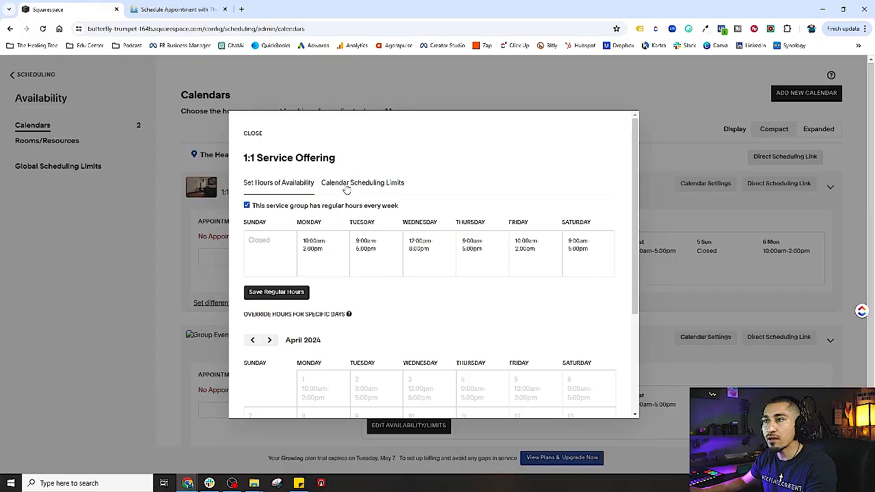
In the 1:1 Service Offering calendar's scheduling limits, set booking to at least 24 hours in advance and at most 90 days in the future
click(347, 189)
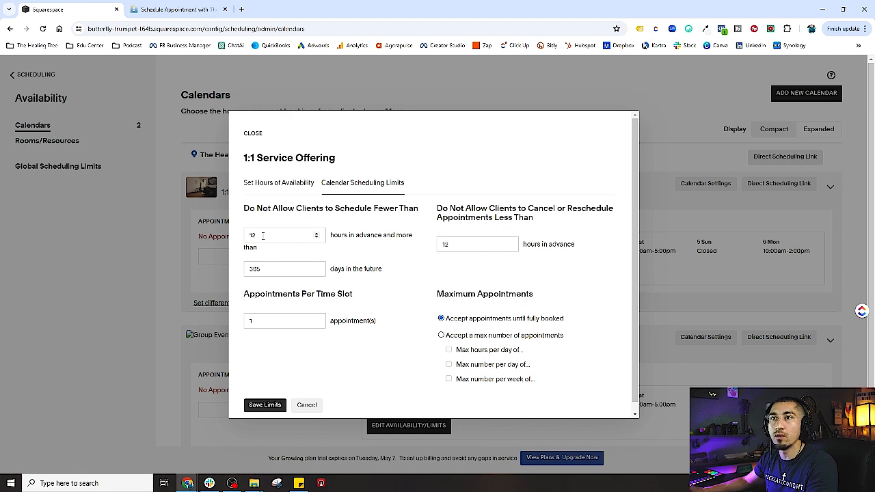
double_click(249, 236)
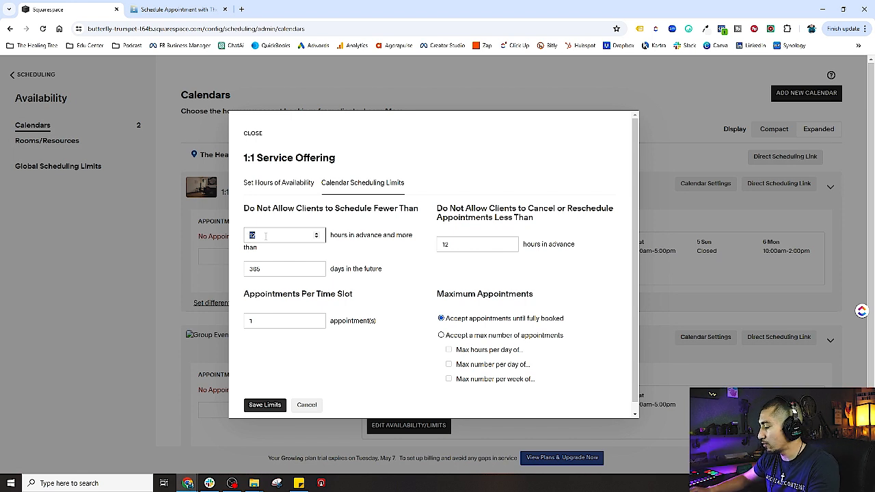
text(24)
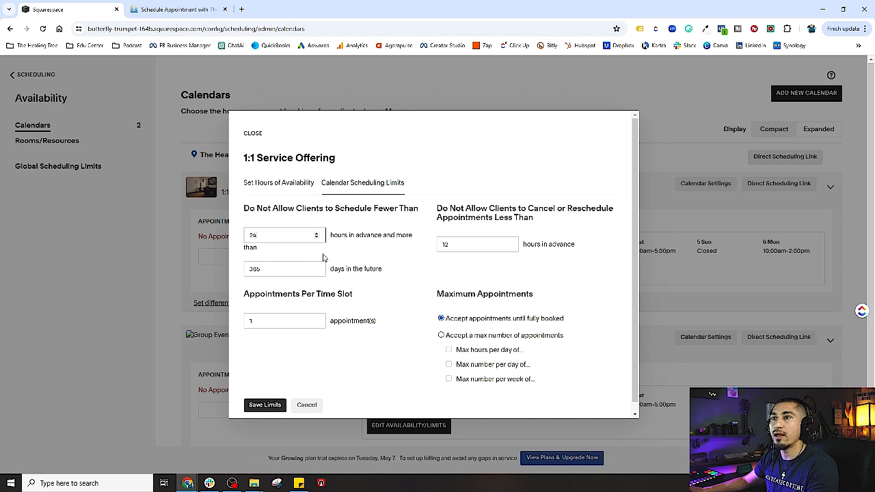
drag(267, 269, 247, 270)
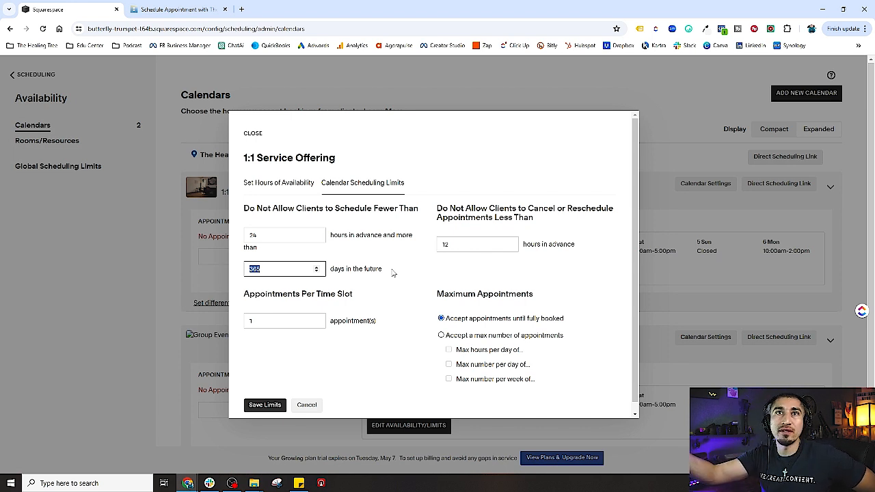
text(180)
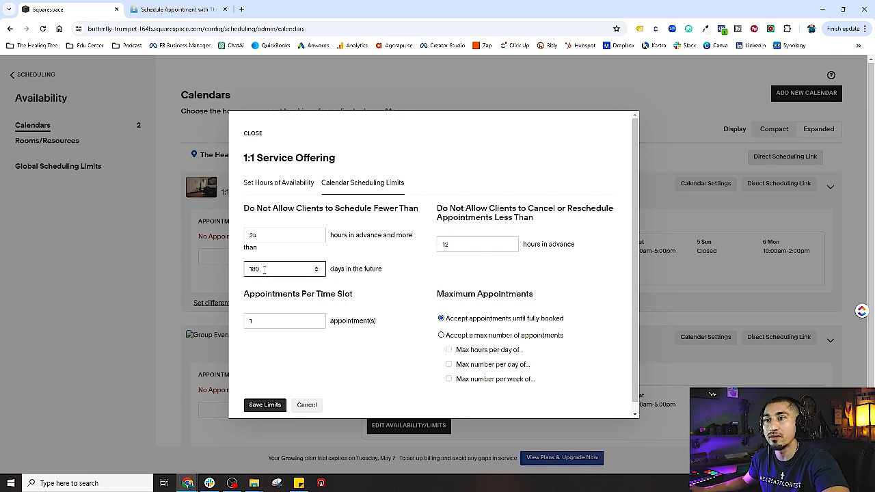
drag(262, 268, 242, 271)
text(90)
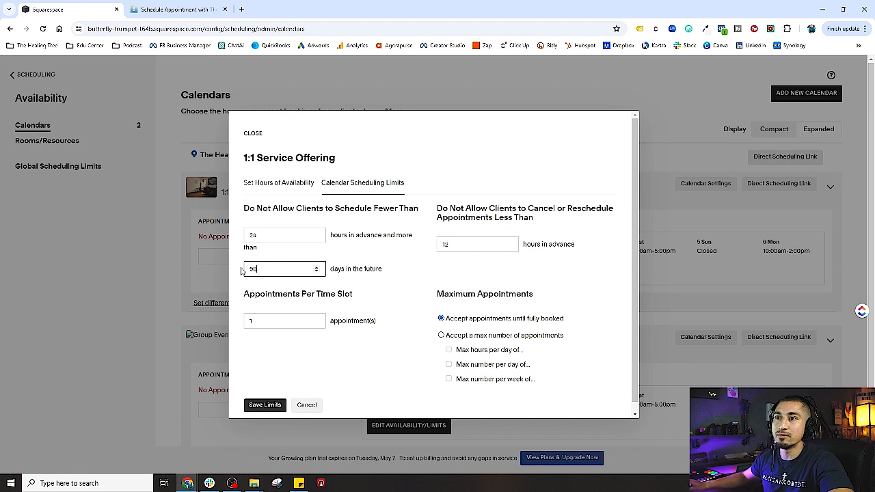
click(405, 272)
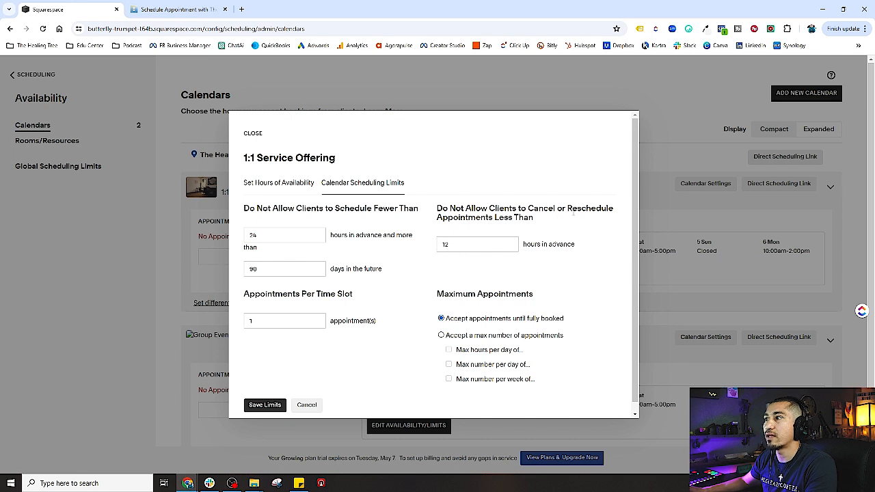
Set the 1:1 Service Offering calendar's cancel or reschedule limit to 24 hours in advance
double_click(455, 244)
click(477, 274)
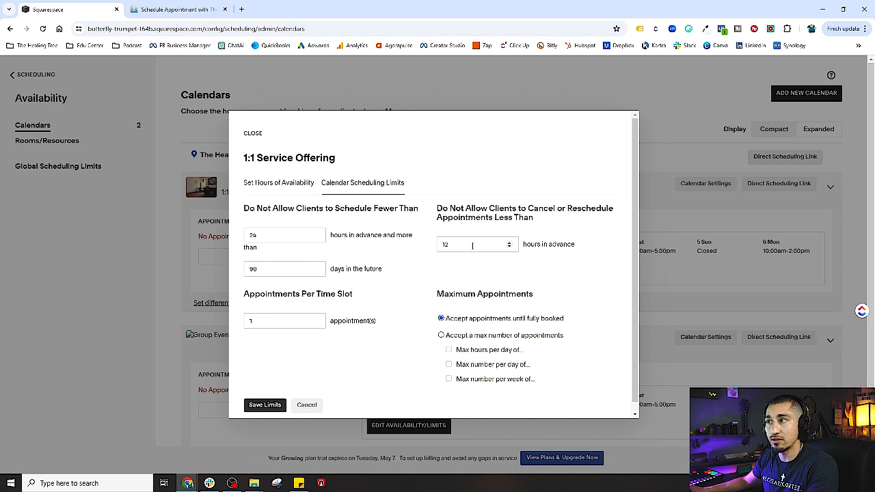
double_click(459, 247)
click(478, 276)
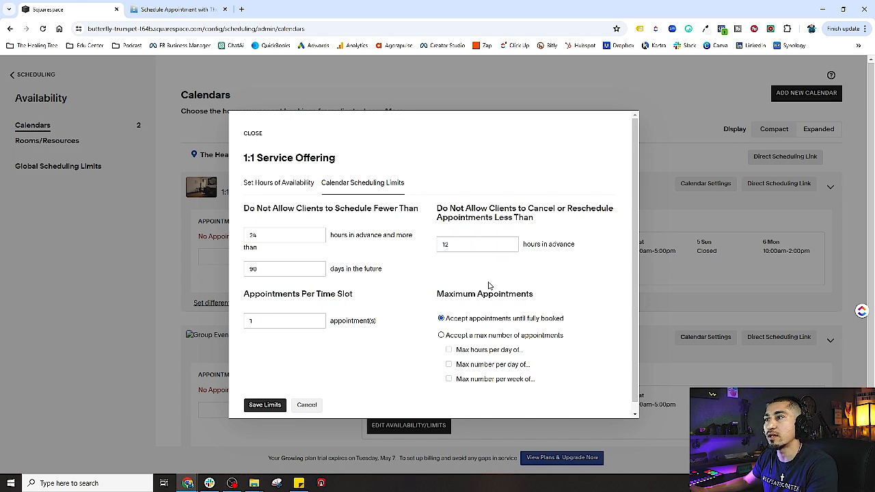
click(451, 247)
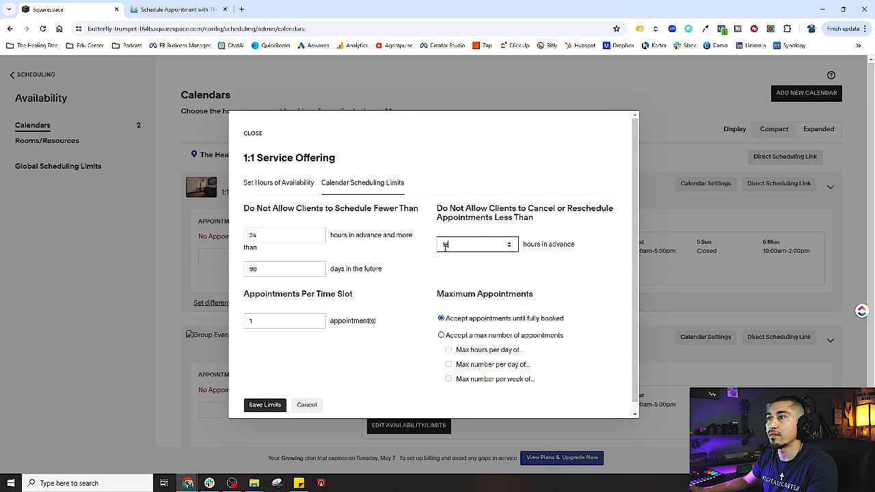
click(479, 269)
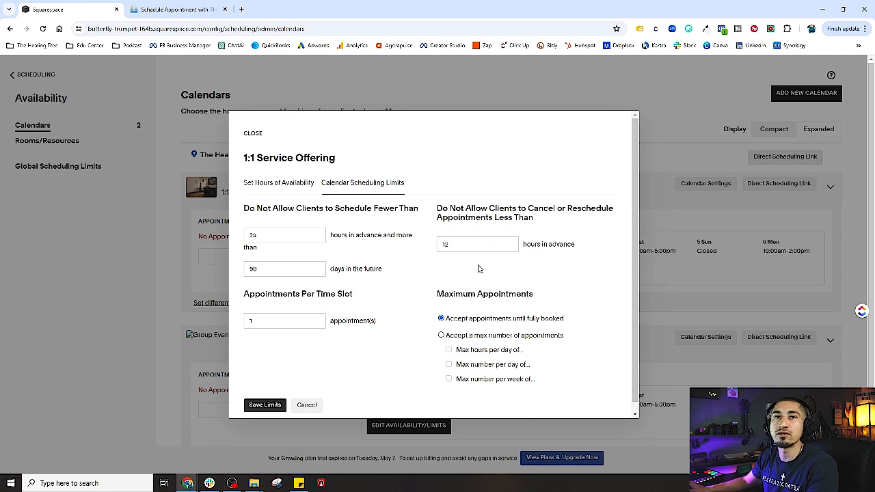
click(509, 245)
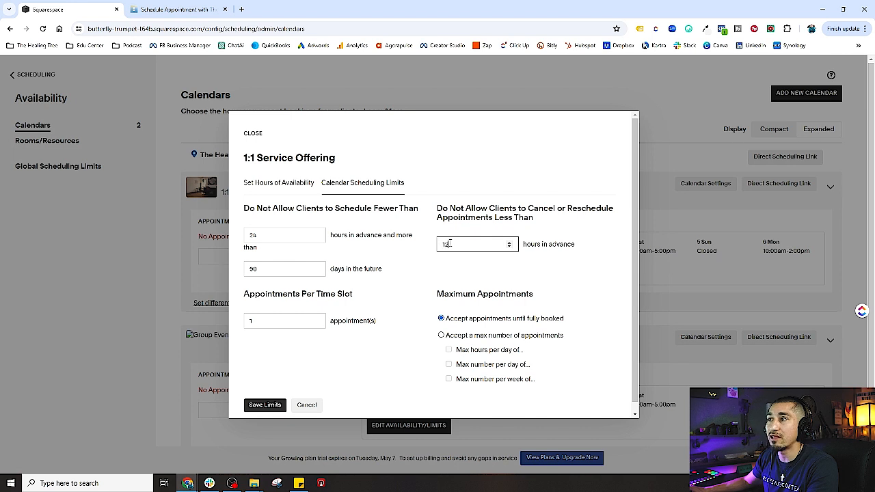
key(BackSpace)
key(BackSpace)
text(24)
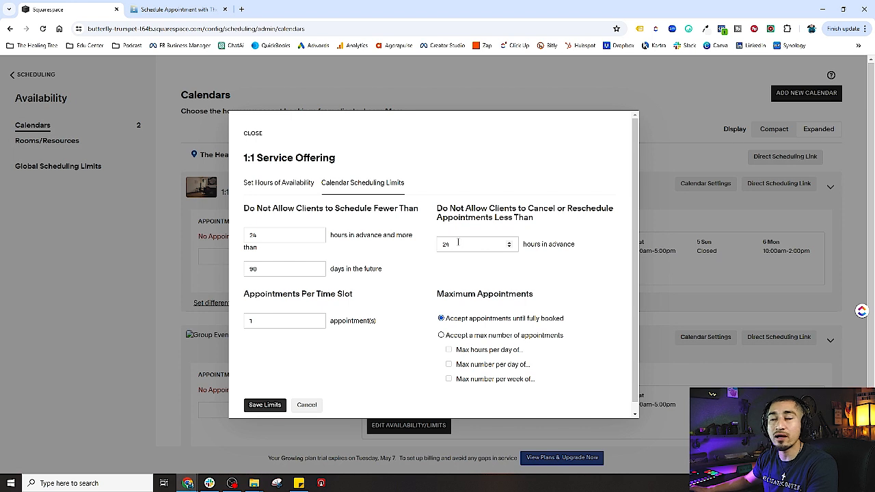
double_click(453, 244)
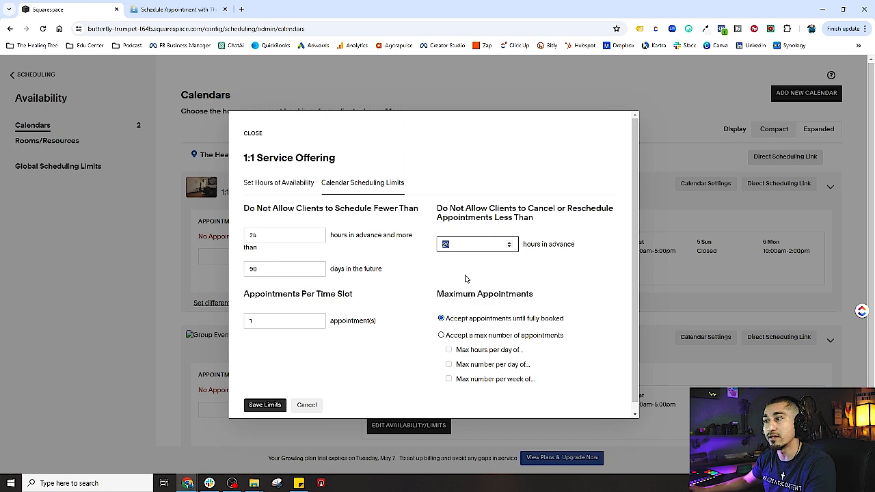
Review the Maximum Appointments options and save the 1:1 Service Offering calendar's scheduling limits
scroll(465, 279, down, 1)
drag(435, 284, 548, 288)
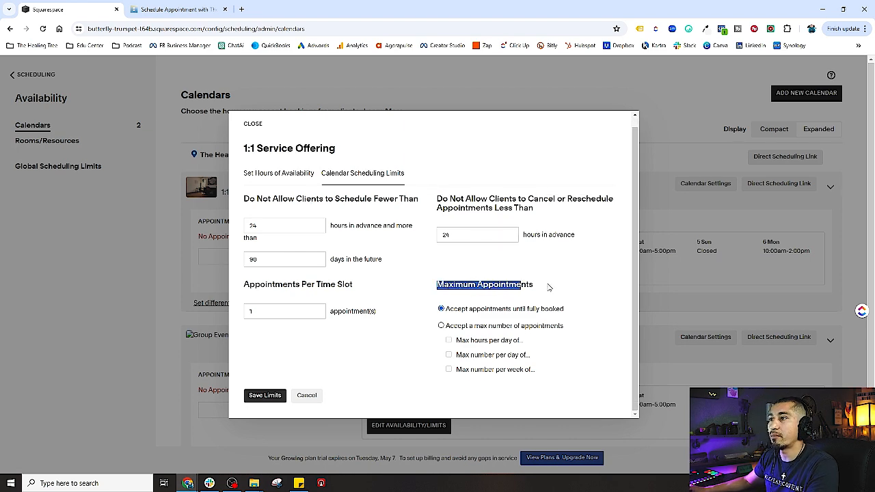
click(549, 289)
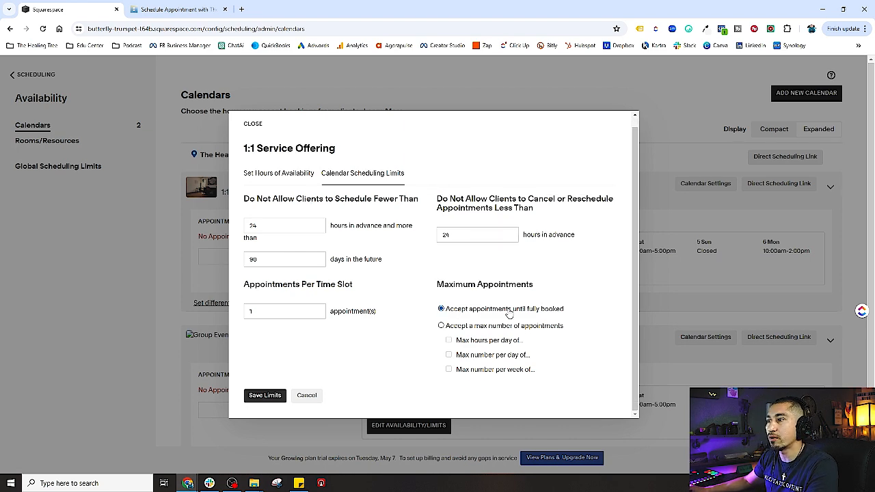
click(265, 397)
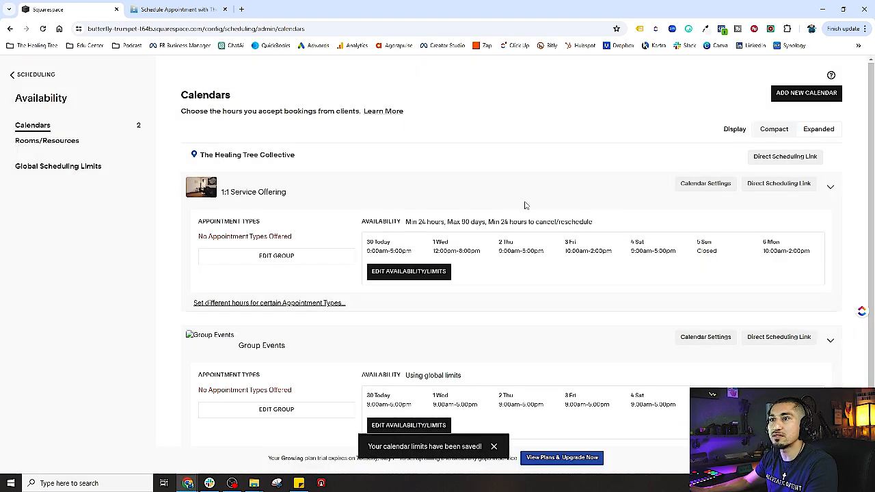
Open the Group Events calendar's availability and enable regular hours every week for it
scroll(513, 280, down, 1)
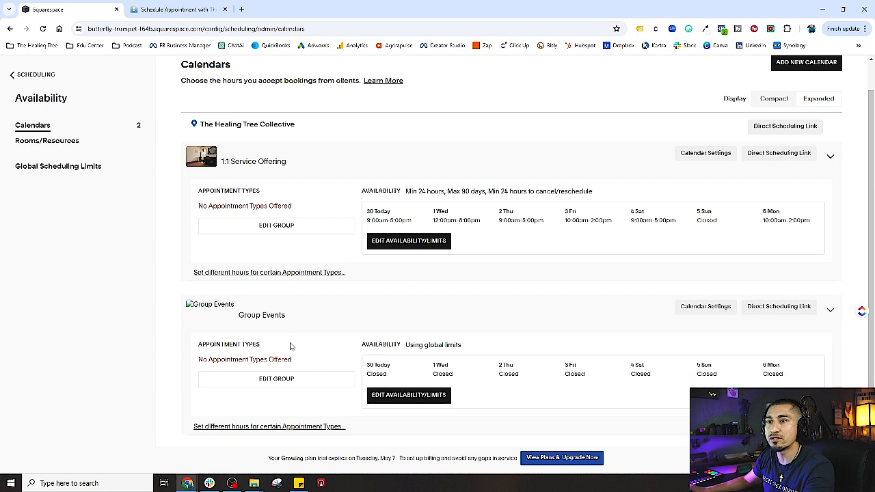
click(409, 395)
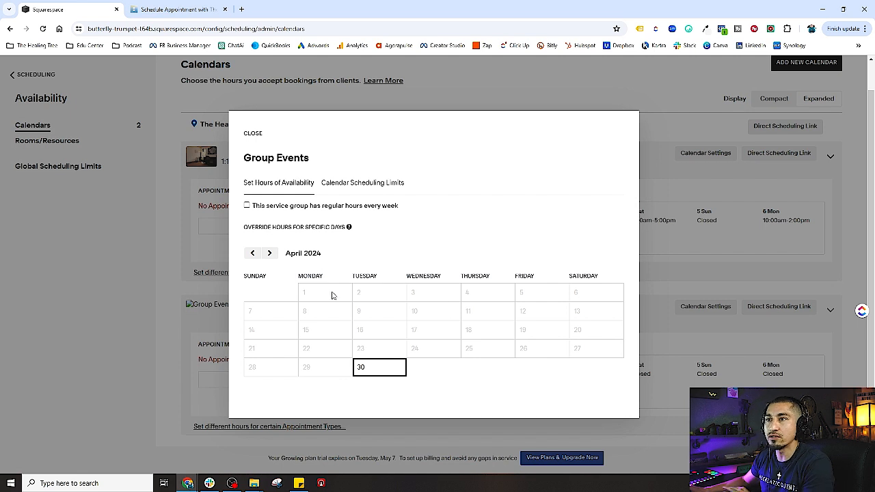
click(247, 206)
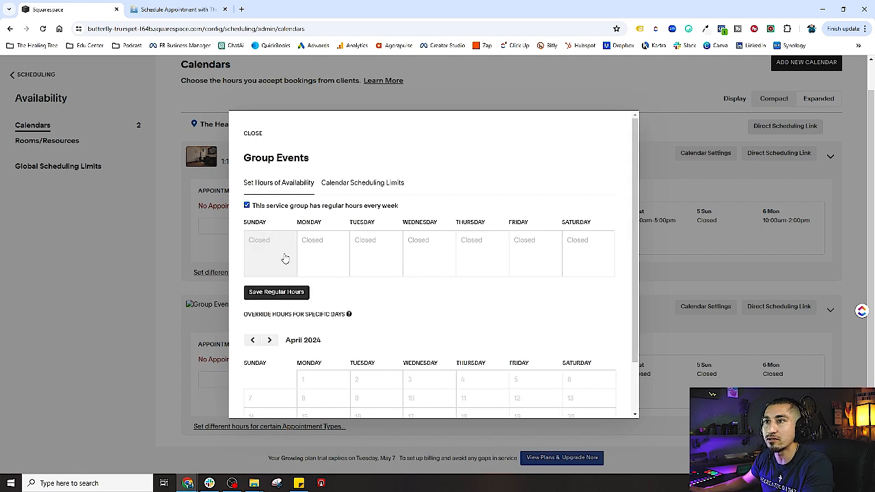
Turn off the Group Events calendar's regular weekly hours and browse the coming months in its specific-day override calendar
click(248, 206)
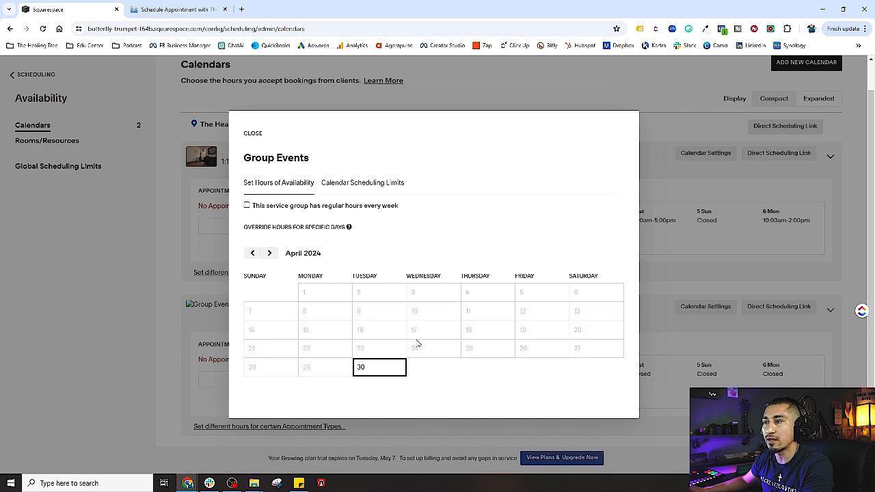
click(273, 258)
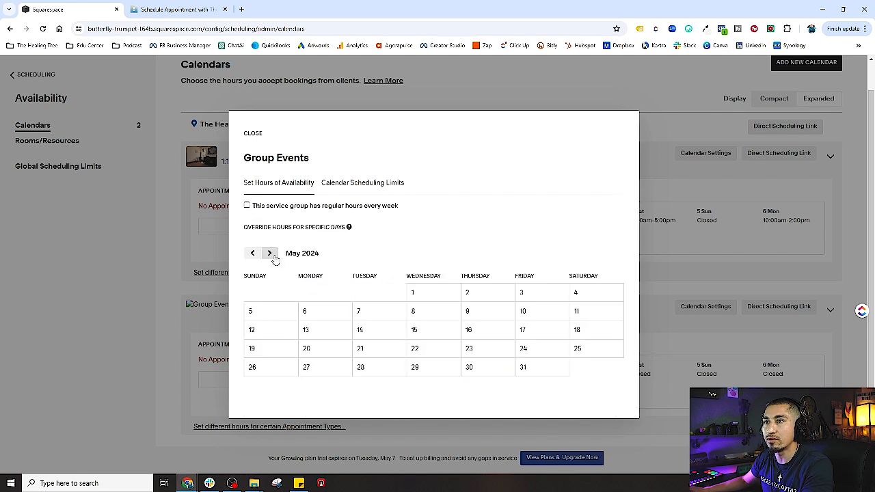
click(272, 258)
click(273, 257)
click(273, 258)
click(273, 258)
click(270, 254)
click(270, 254)
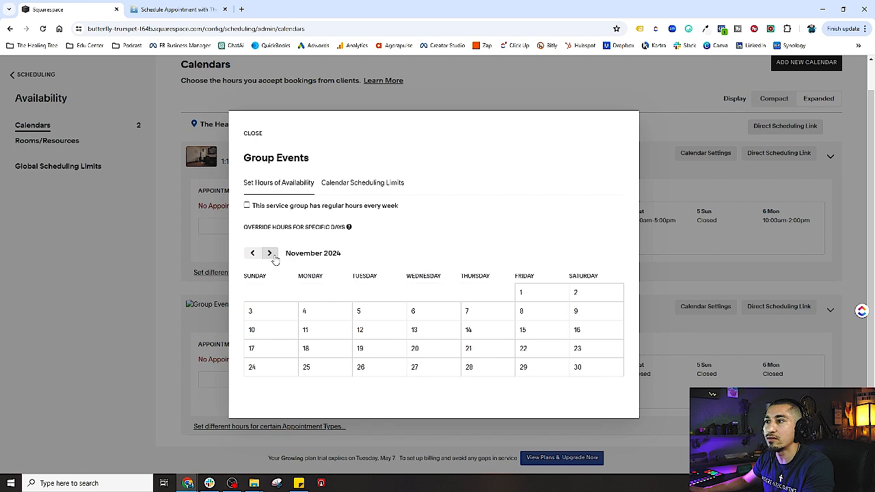
click(271, 254)
click(270, 254)
click(270, 254)
click(270, 254)
click(271, 254)
click(270, 253)
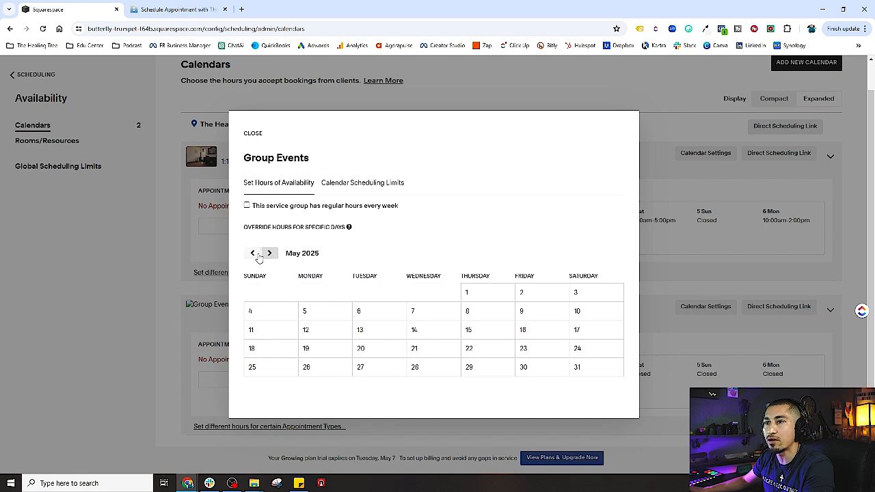
click(254, 255)
click(255, 255)
click(255, 255)
click(254, 255)
click(254, 255)
click(254, 255)
click(255, 255)
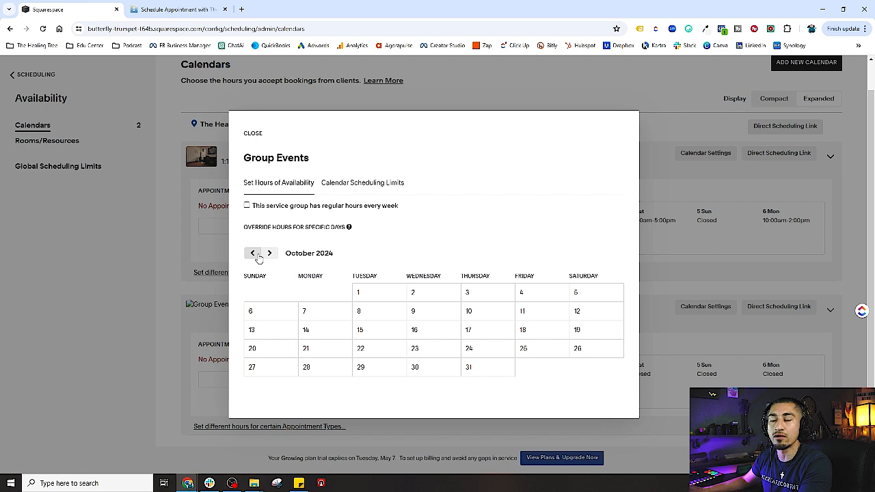
click(254, 255)
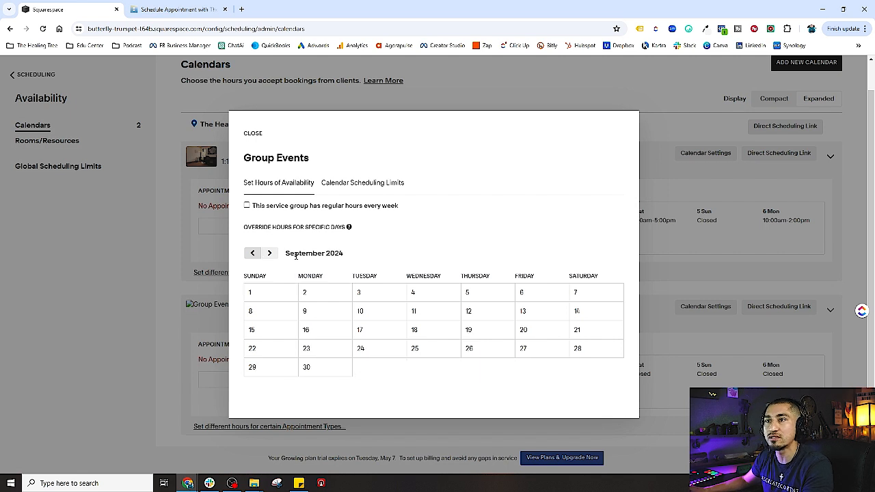
click(254, 255)
click(254, 255)
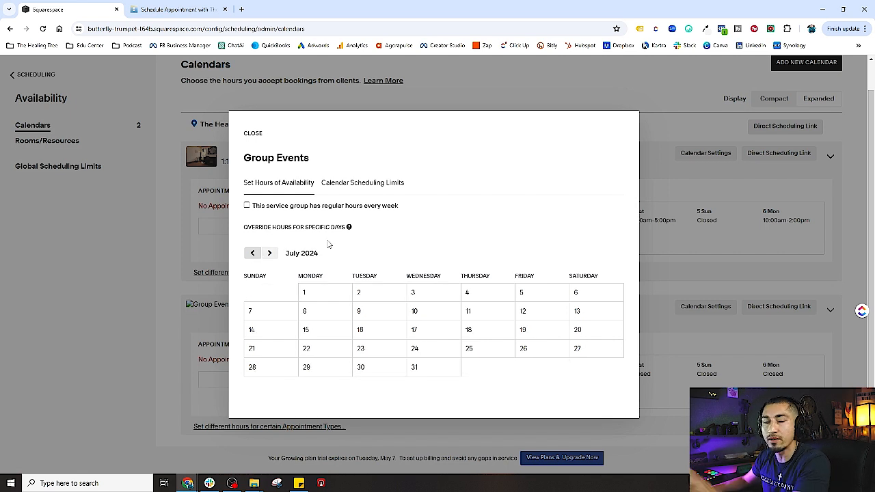
In the Group Events calendar's scheduling limits, set booking to at least 0 hours in advance and at most 30 days in the future
click(349, 188)
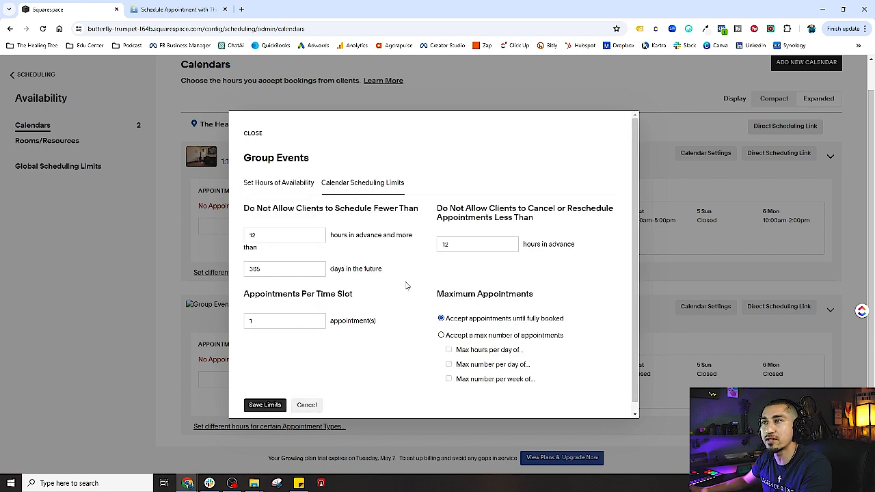
scroll(403, 284, down, 1)
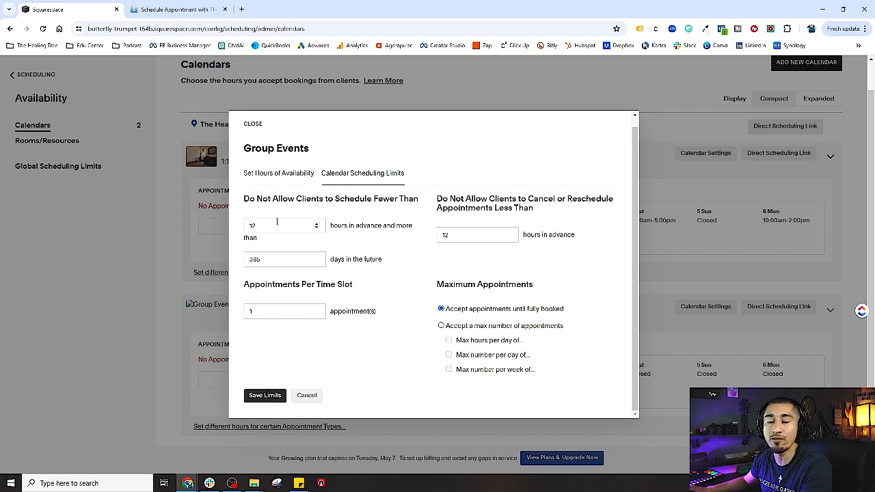
double_click(283, 226)
text(0)
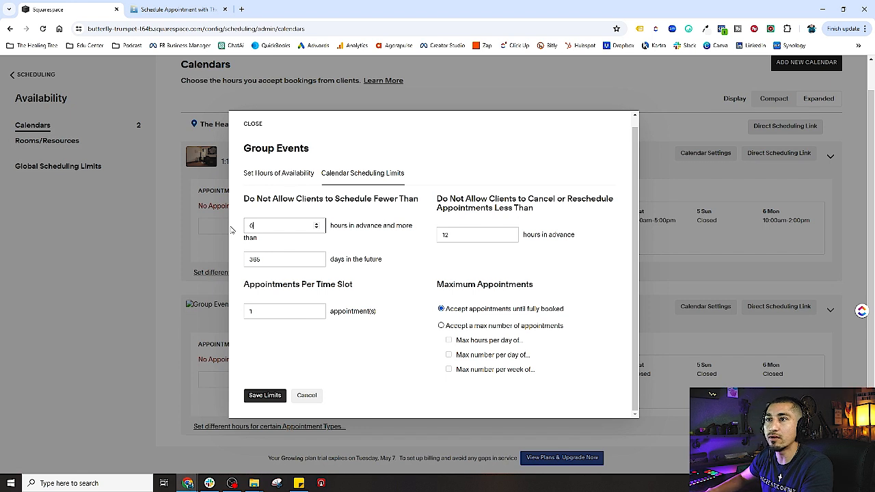
click(390, 256)
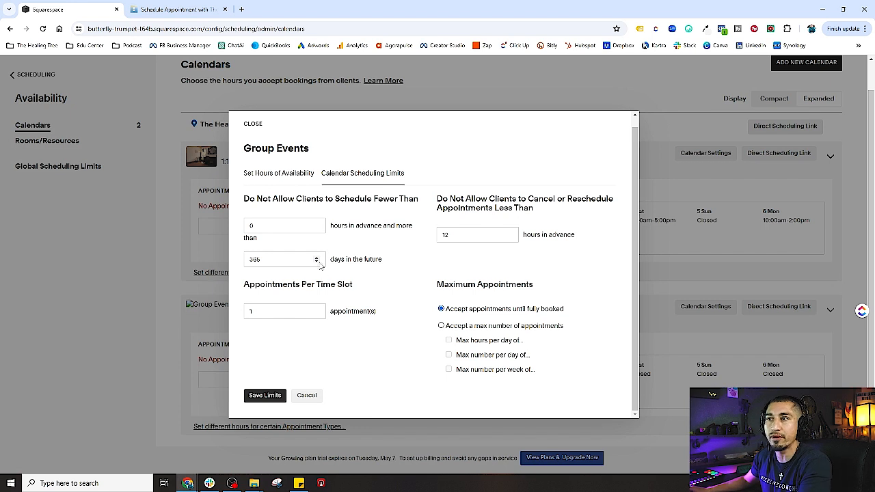
drag(276, 260, 232, 264)
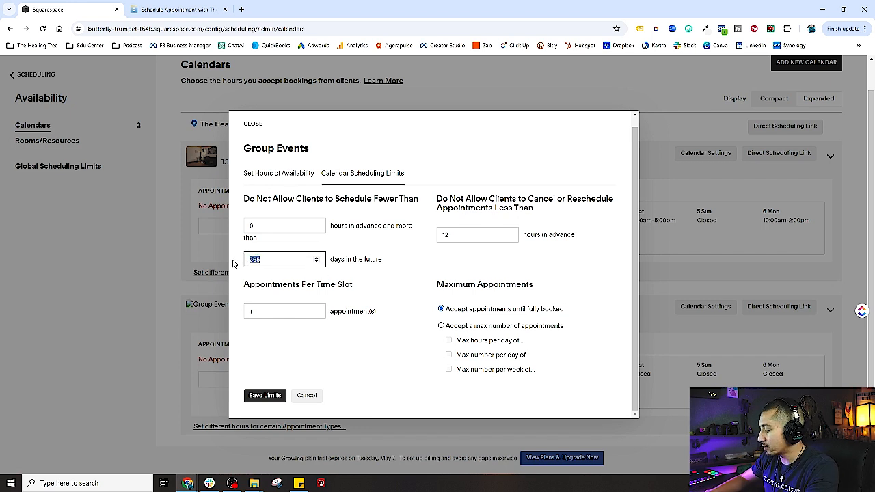
text(30)
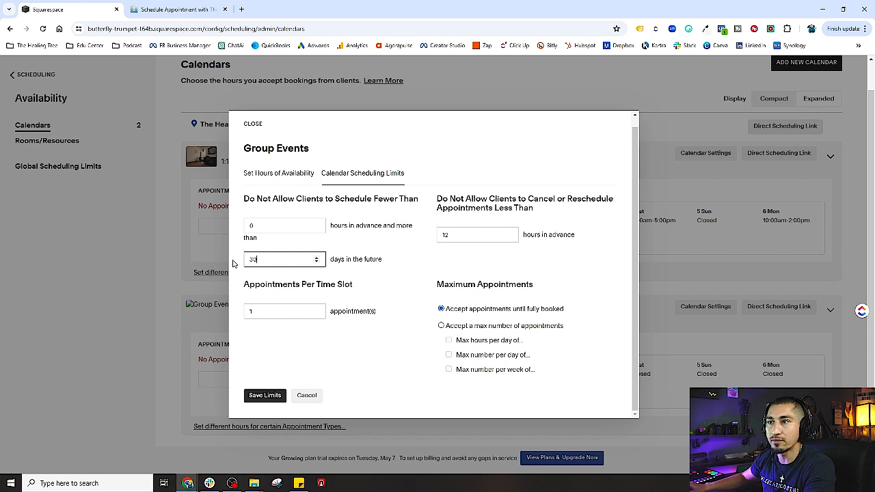
click(401, 271)
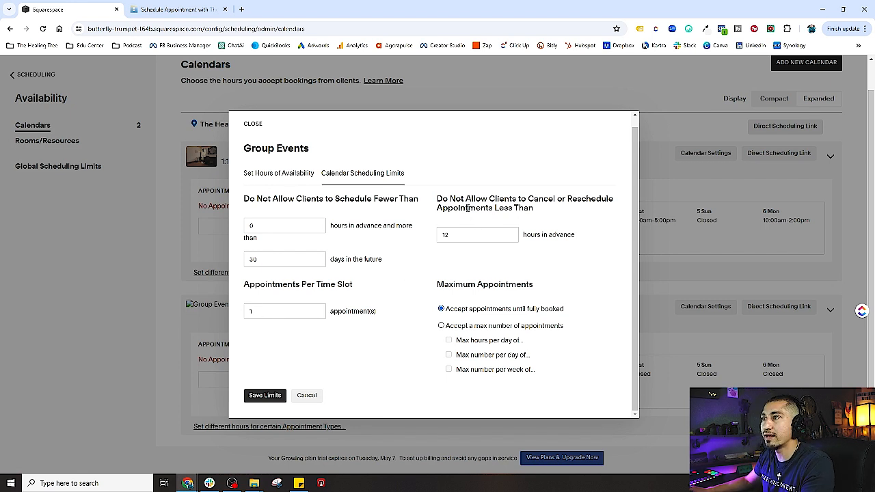
Set the Group Events calendar's cancel or reschedule limit to 0 hours in advance
drag(457, 199, 560, 198)
click(592, 197)
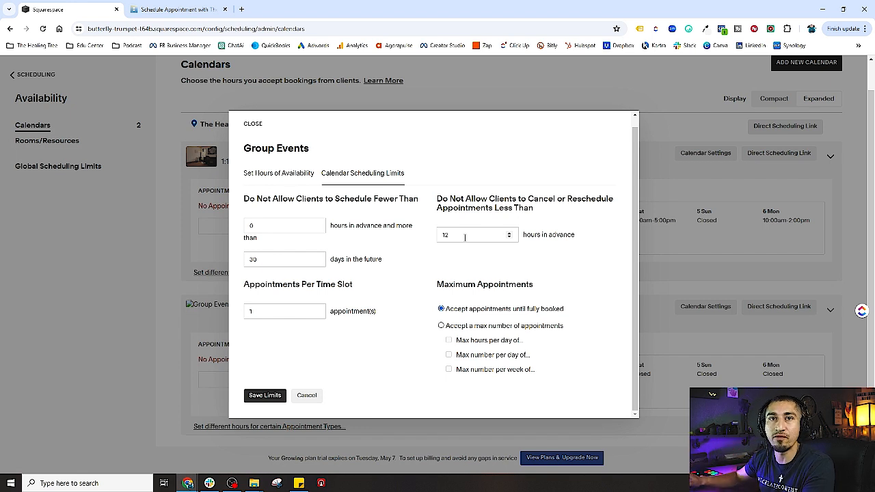
click(445, 236)
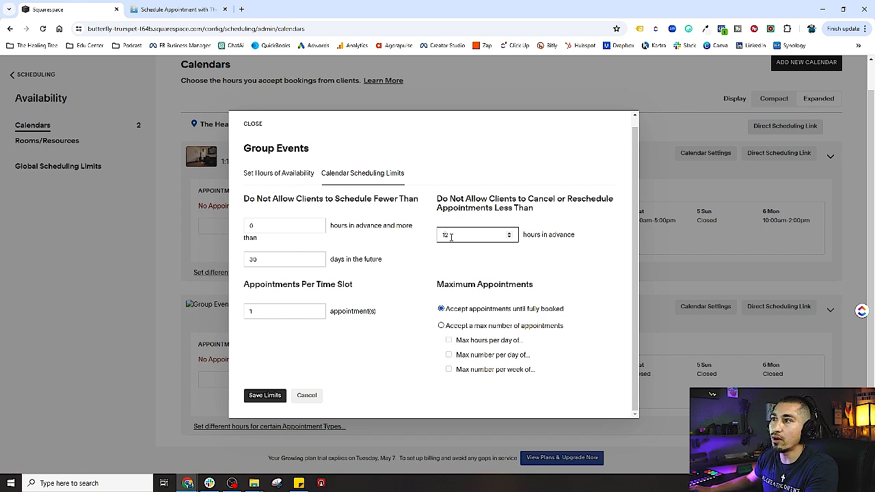
drag(452, 236, 439, 238)
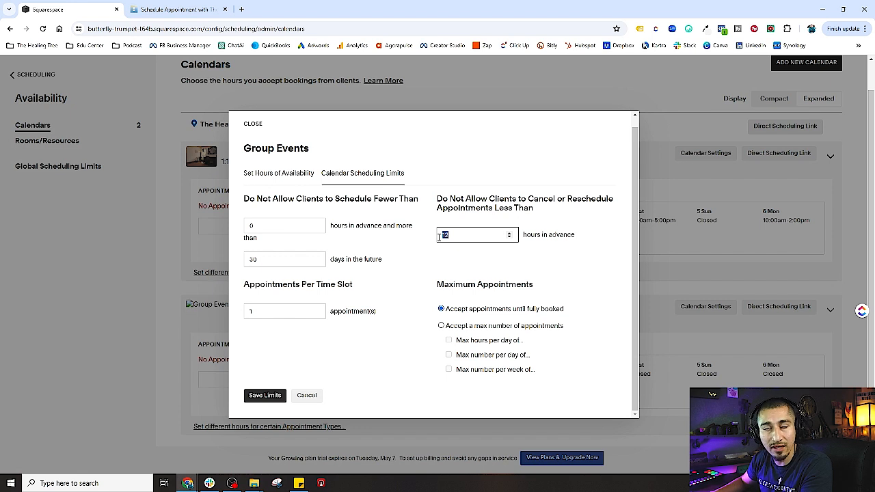
click(508, 248)
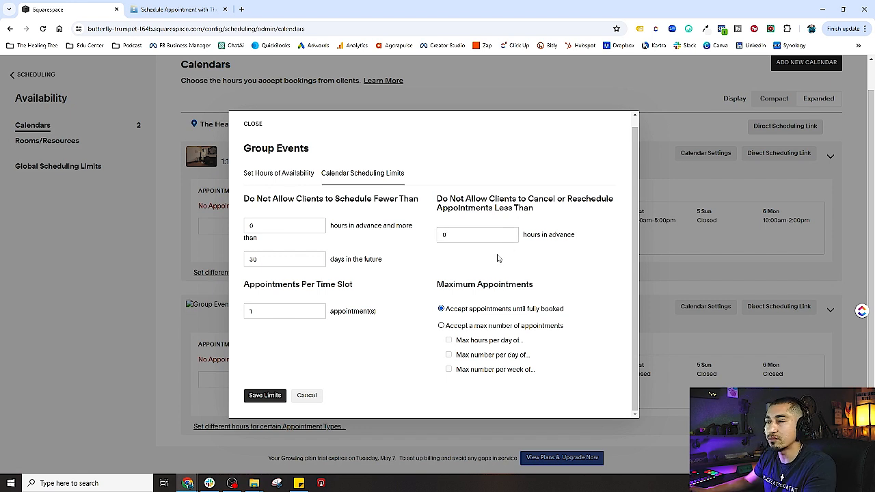
Have the Group Events calendar accept appointments until fully booked and save its scheduling limits
drag(441, 292, 471, 313)
click(471, 313)
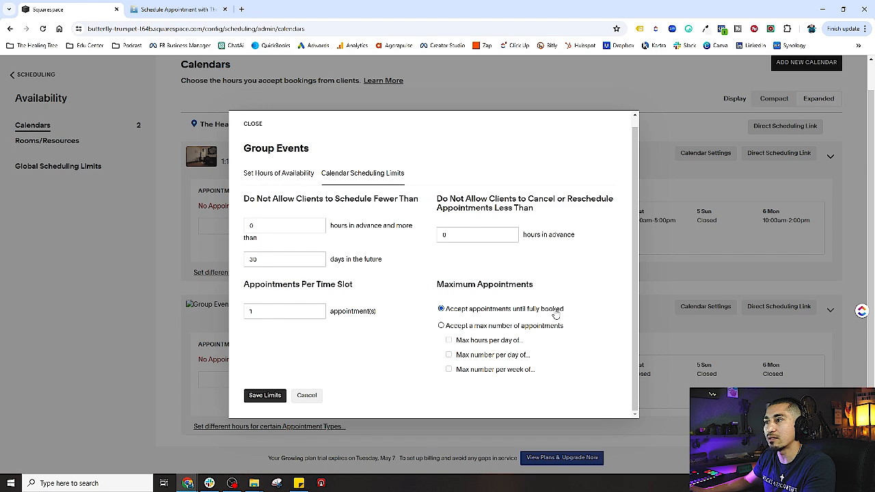
click(265, 395)
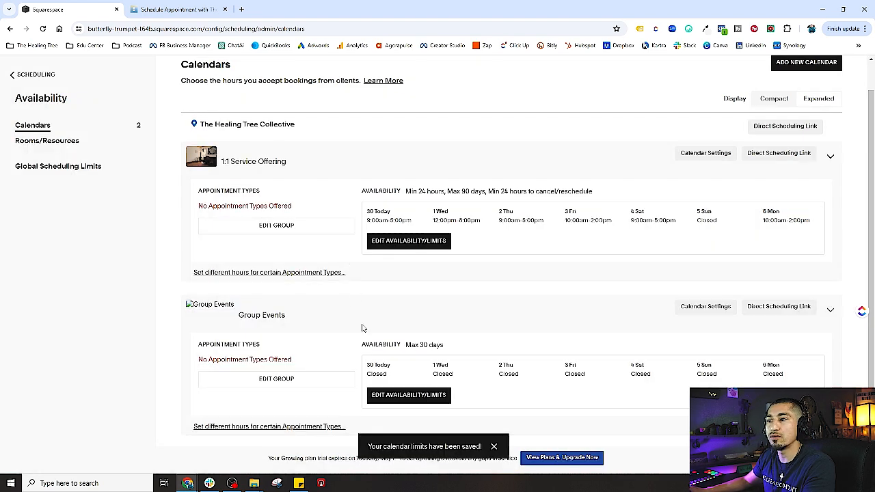
Review the Group Events calendar's location, image and notification settings, save them, and leave the location name unedited on the calendar list
scroll(143, 231, up, 1)
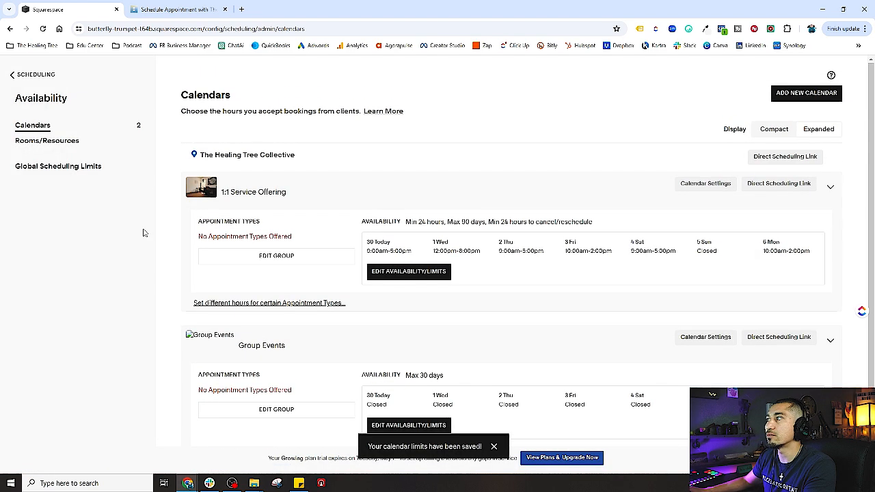
scroll(353, 350, down, 1)
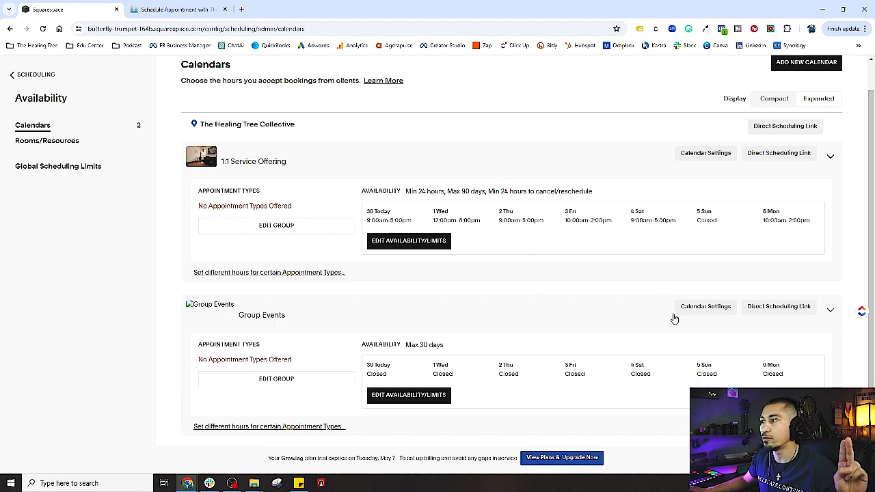
click(706, 306)
scroll(427, 306, down, 3)
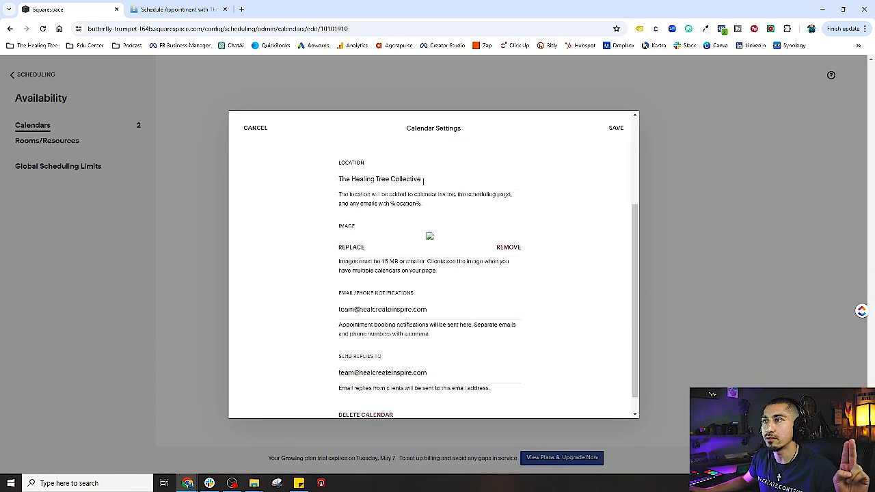
scroll(455, 179, up, 3)
click(616, 128)
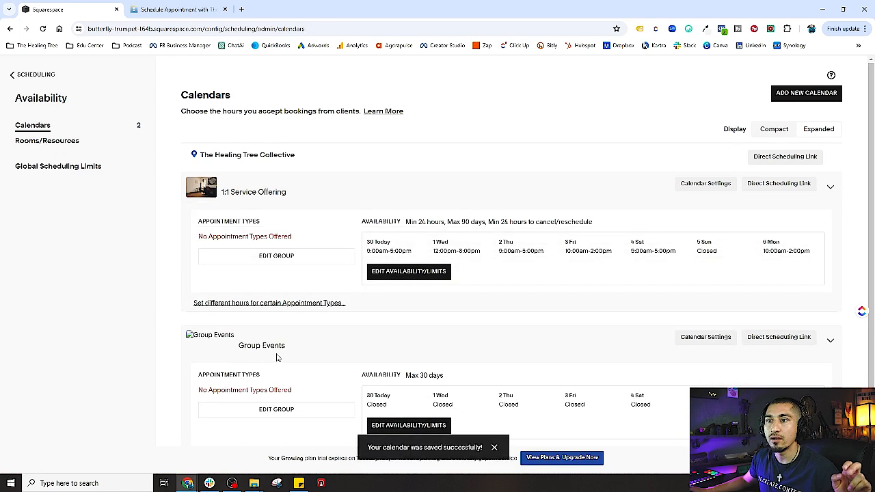
click(209, 157)
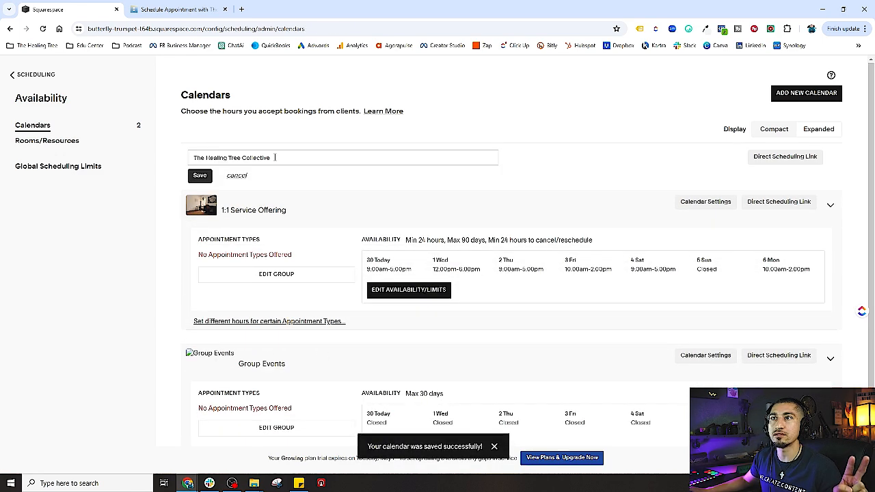
click(235, 175)
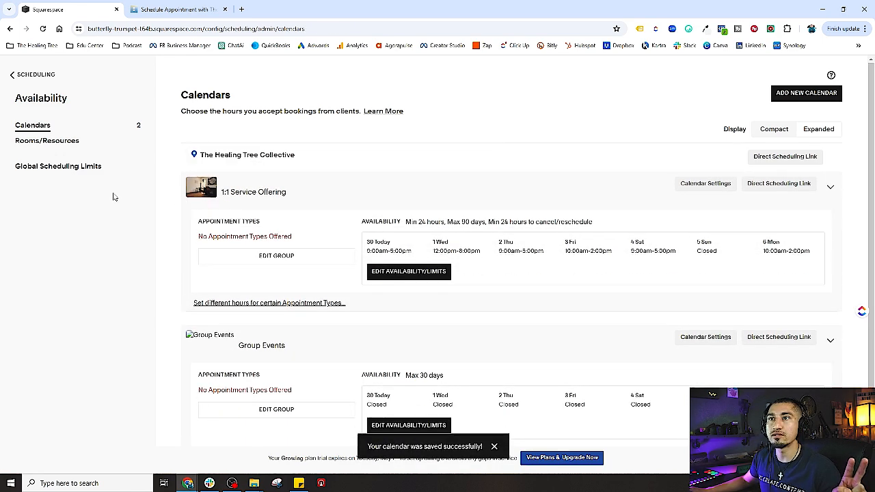
Look over the Rooms/Resources page and the introduction to the general Global Scheduling Limits
click(45, 143)
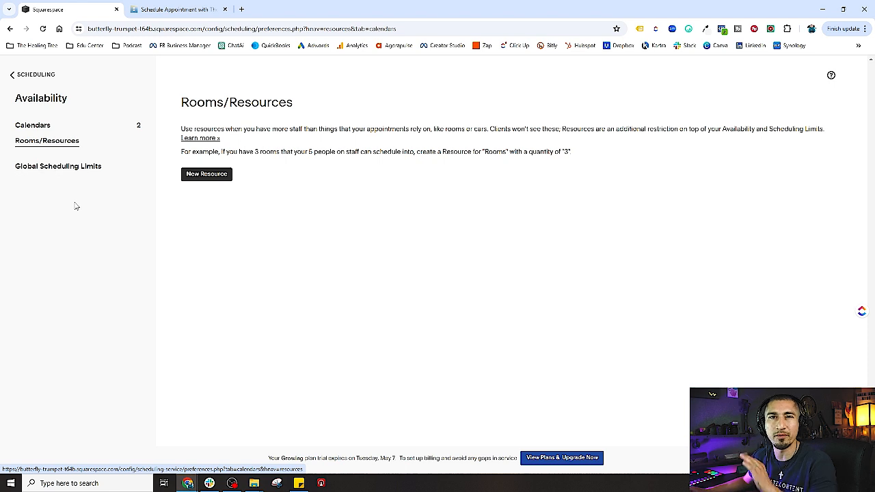
click(59, 167)
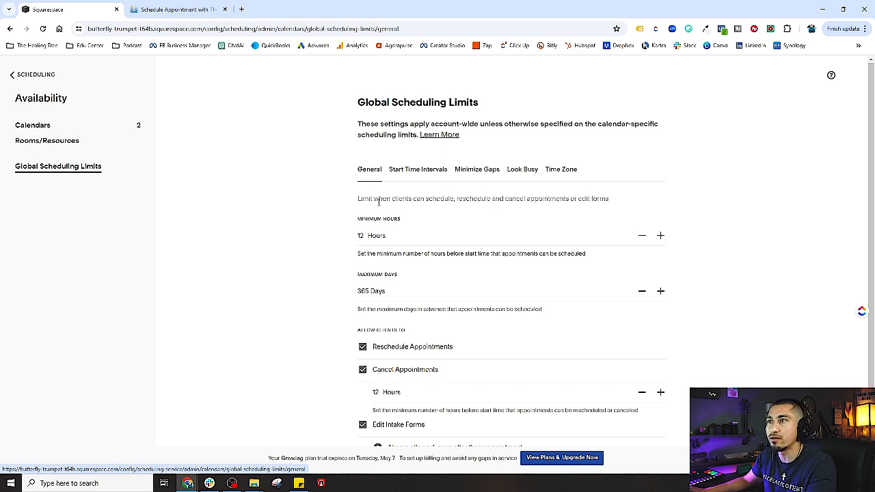
drag(378, 199, 630, 201)
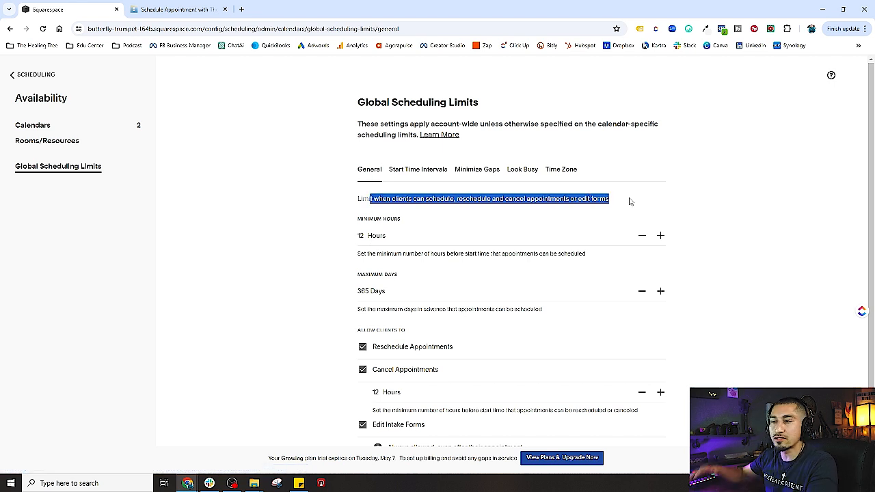
click(315, 227)
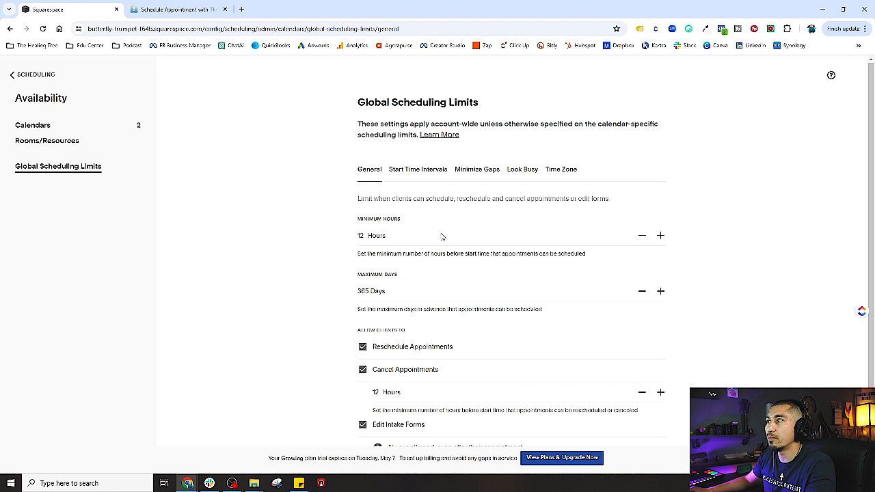
In the general Global Scheduling Limits, set the minimum to 24 hours and the maximum to 90 days
drag(383, 237, 347, 238)
text(24)
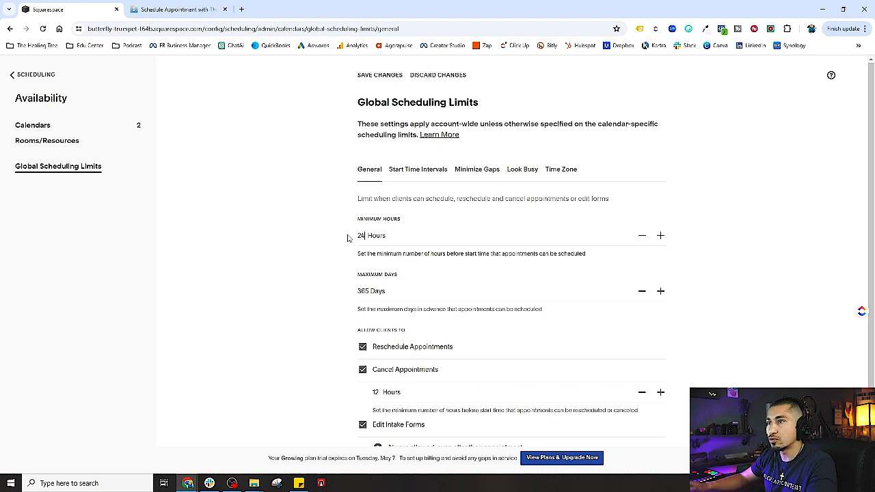
drag(369, 291, 344, 297)
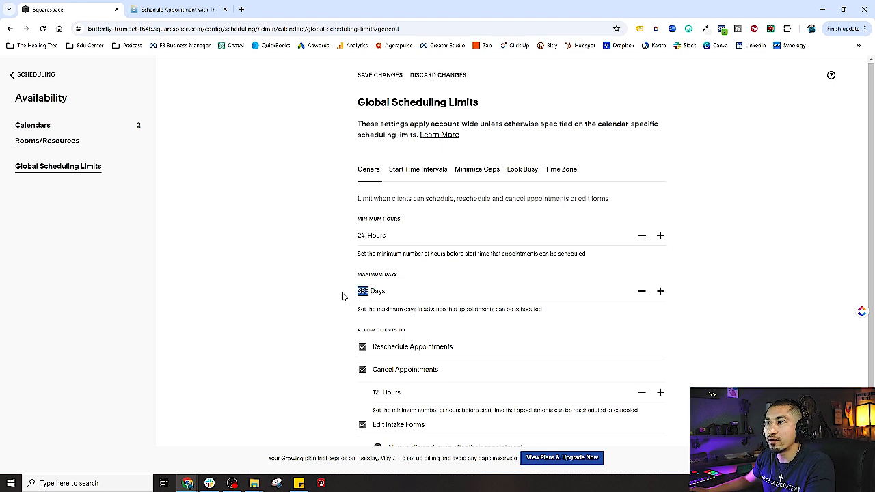
text(90)
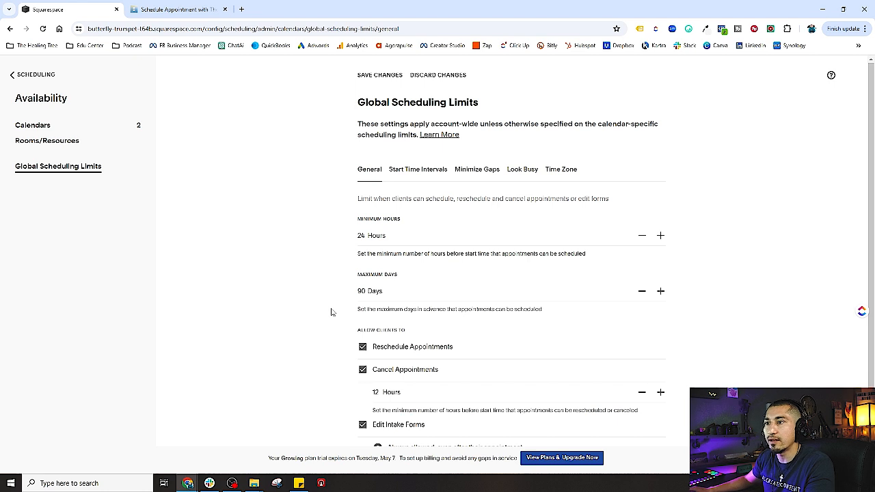
Disallow clients from cancelling appointments and editing intake forms in the Global Scheduling Limits, and return to the Scheduling home page
scroll(333, 309, down, 1)
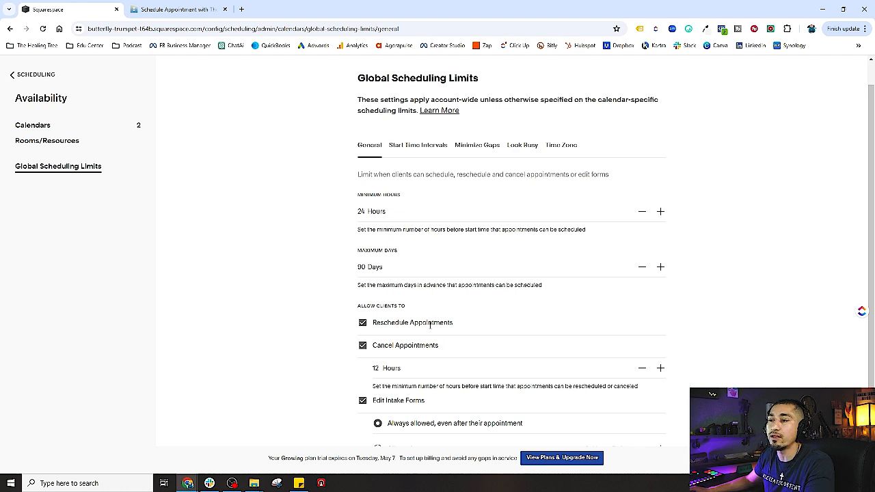
click(362, 347)
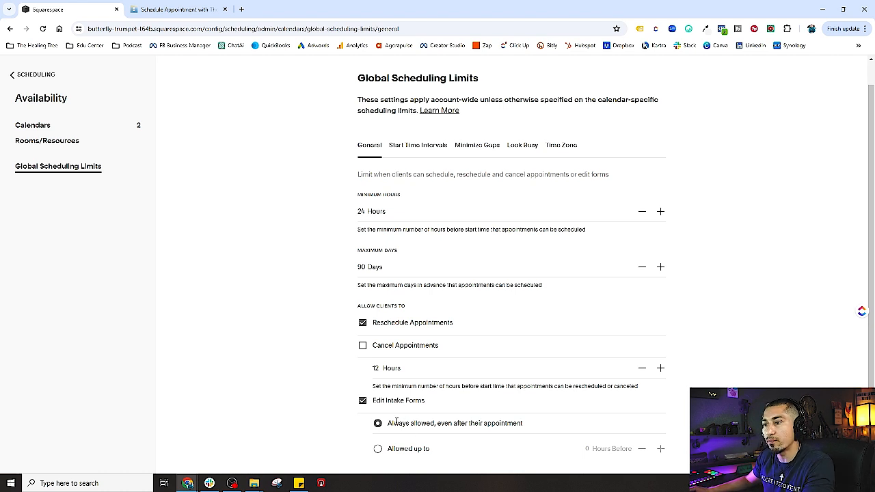
click(362, 400)
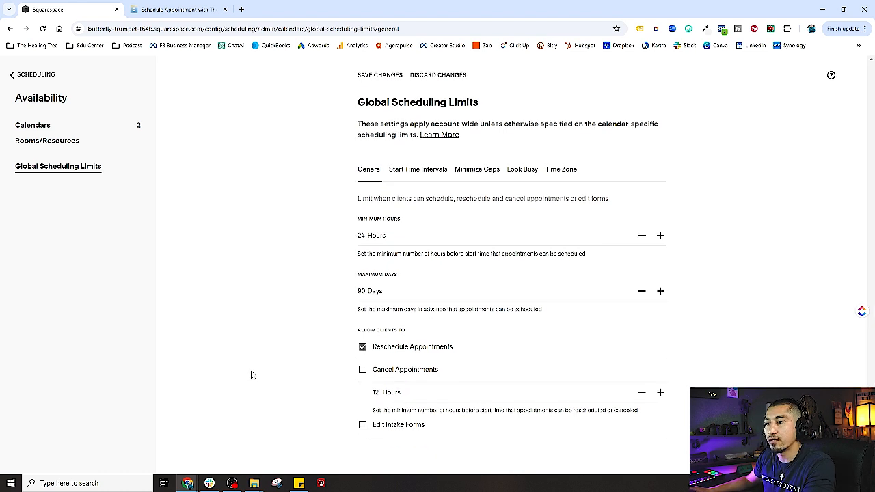
click(362, 425)
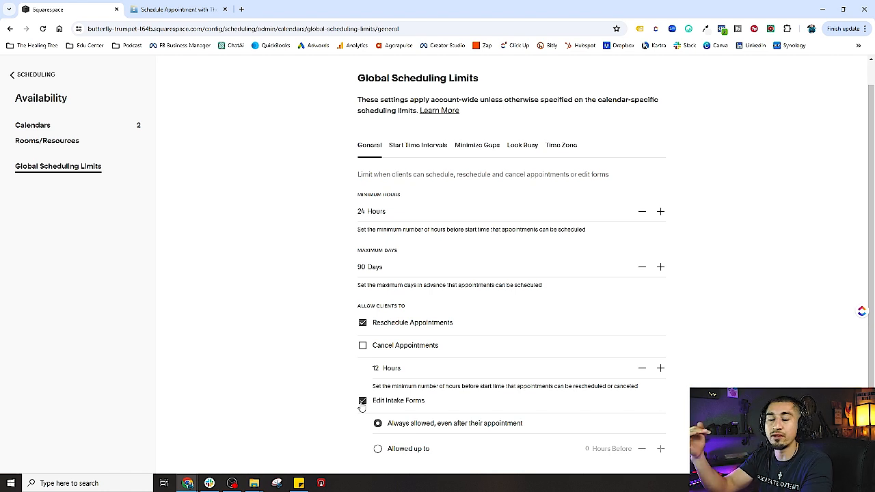
click(363, 403)
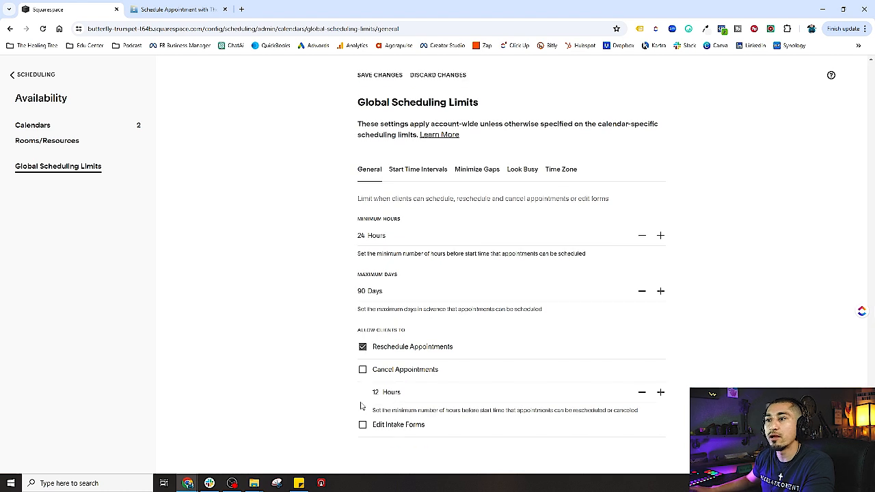
click(16, 78)
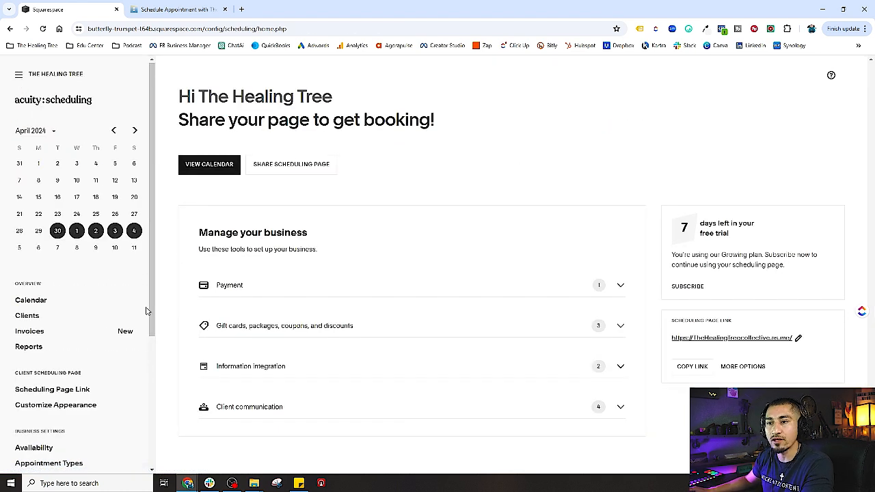